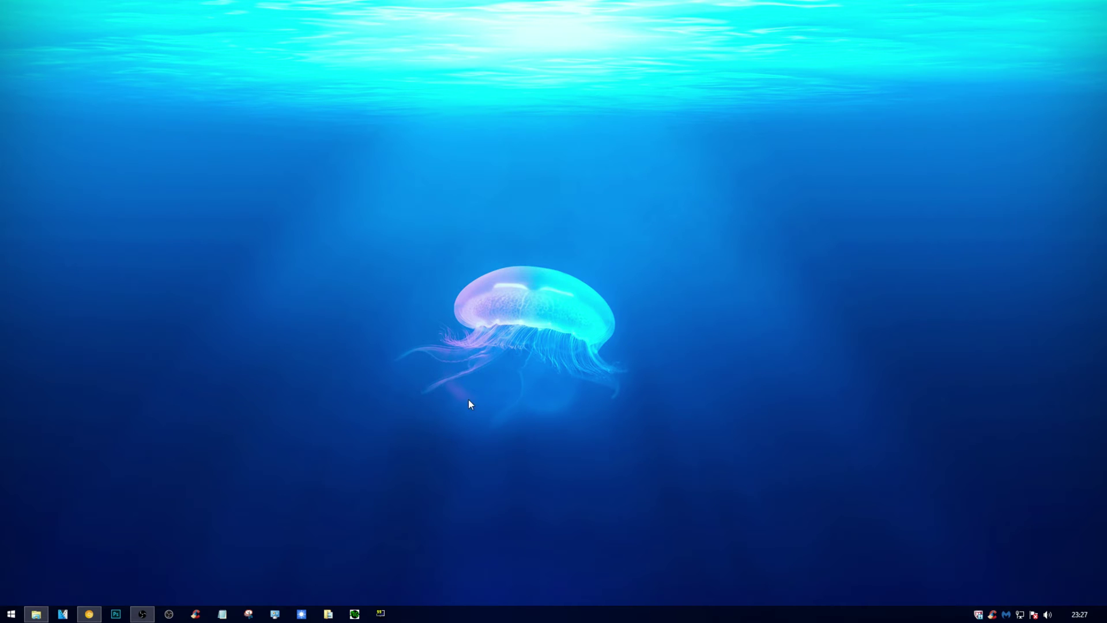
{"action": "left_click", "coordinate": [90, 614]}
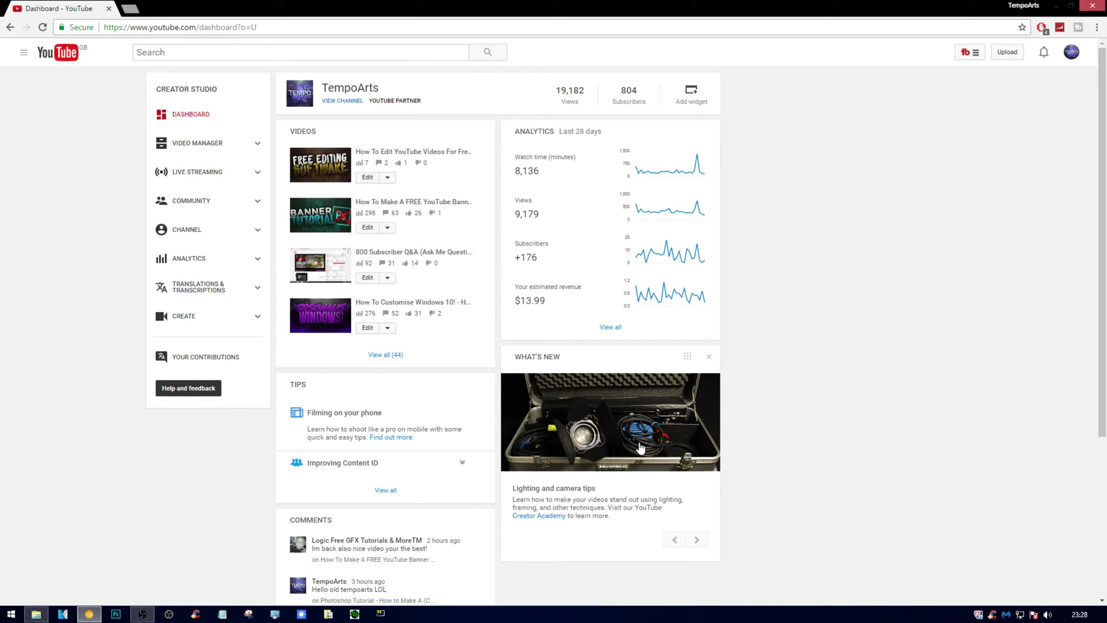
{"action": "mouse_move", "coordinate": [610, 422]}
{"action": "mouse_move", "coordinate": [385, 260]}
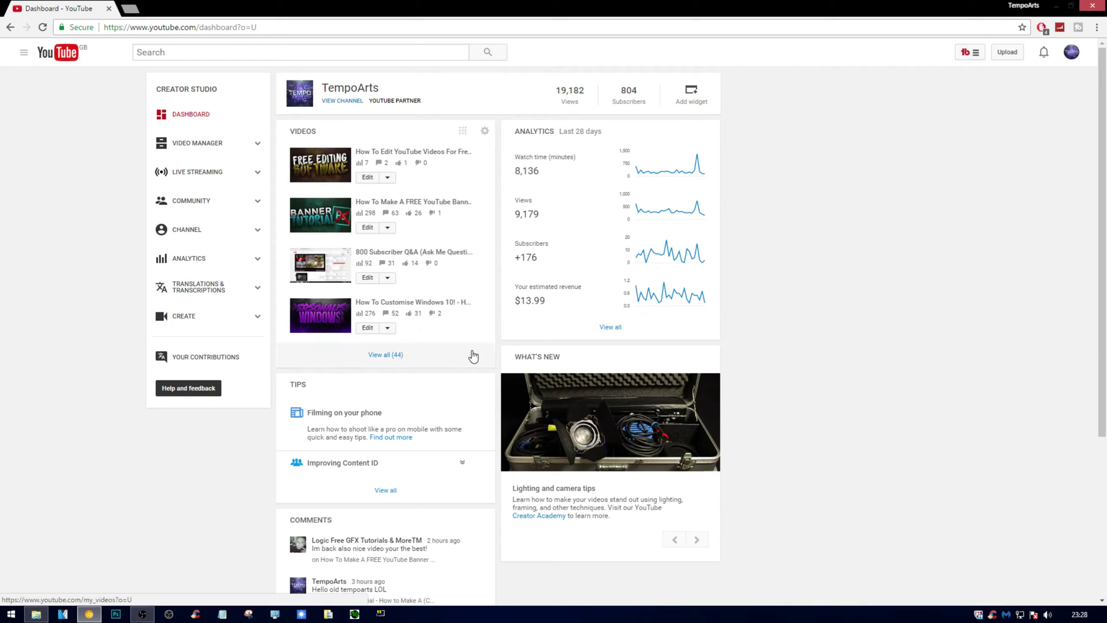
{"action": "left_click", "coordinate": [349, 353]}
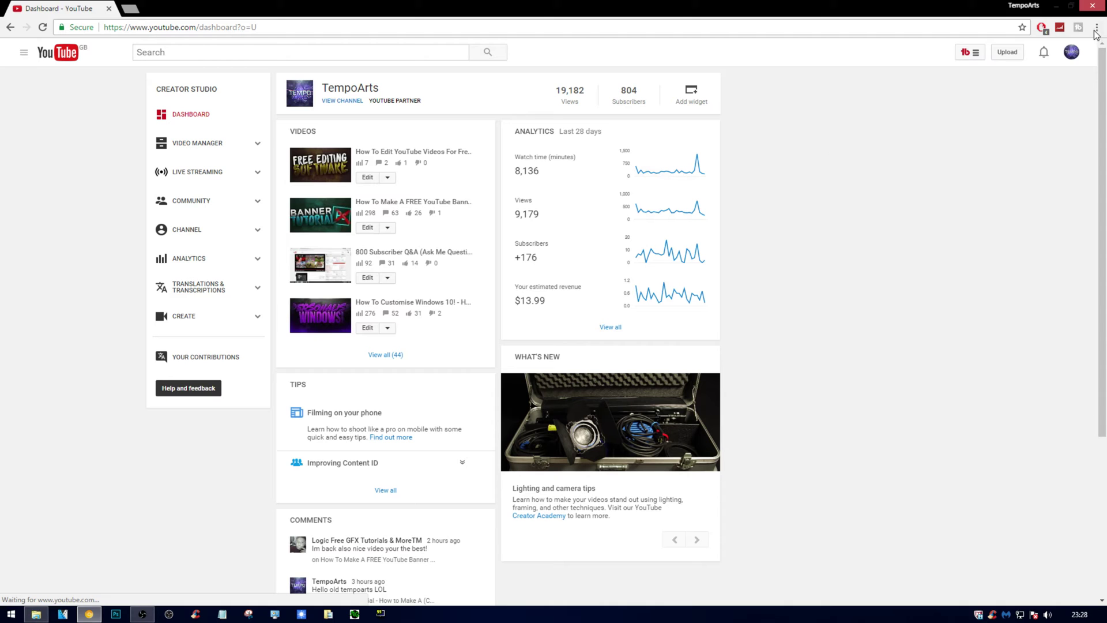
{"action": "left_click", "coordinate": [1071, 54]}
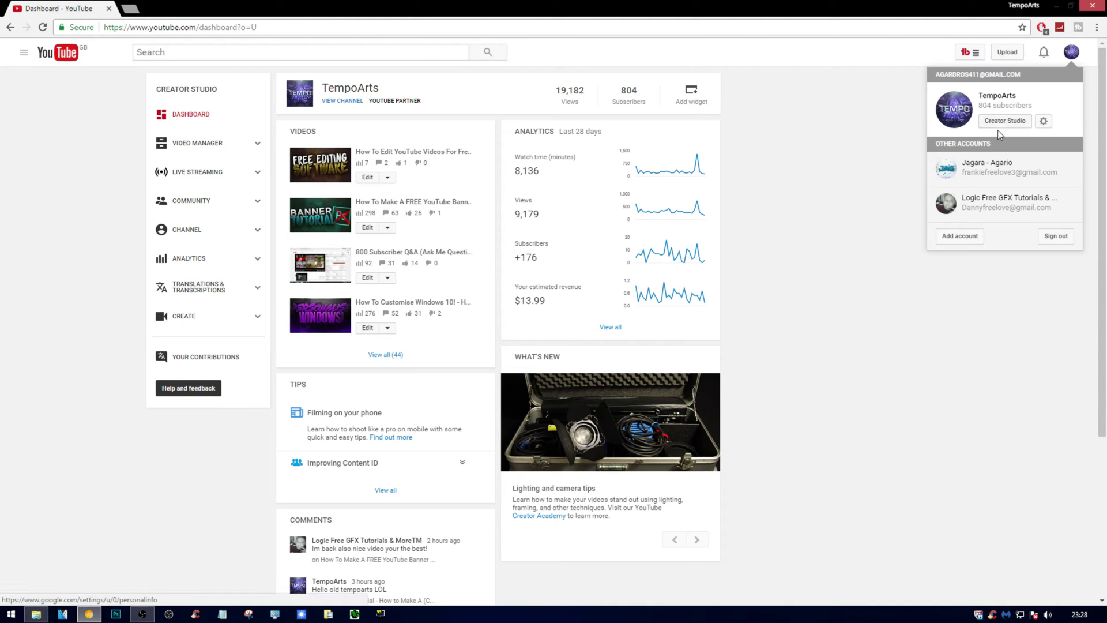
{"action": "left_click", "coordinate": [835, 264]}
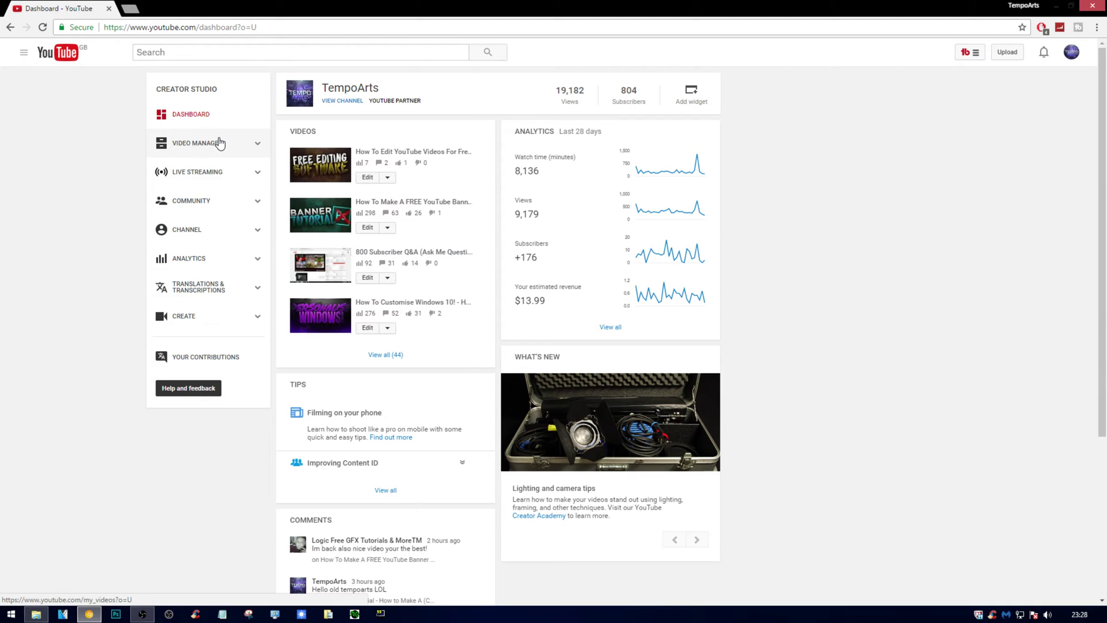
- Go to Video Manager and open 'How To Make A FREE YouTube Banner (2016/17)' for editing
{"action": "left_click", "coordinate": [259, 150]}
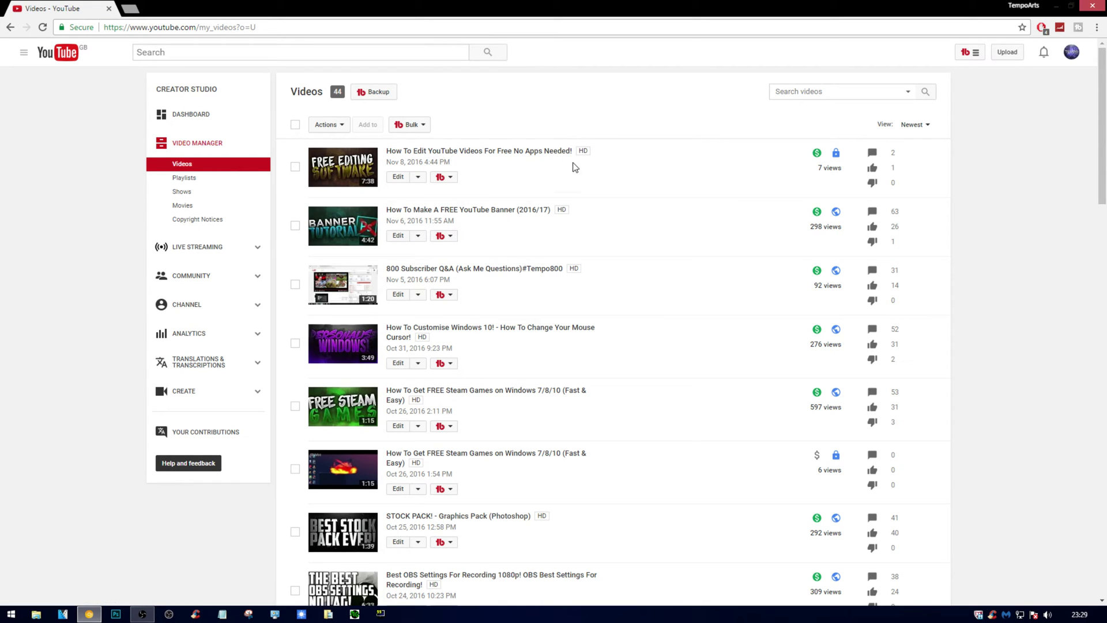
{"action": "left_click", "coordinate": [398, 236]}
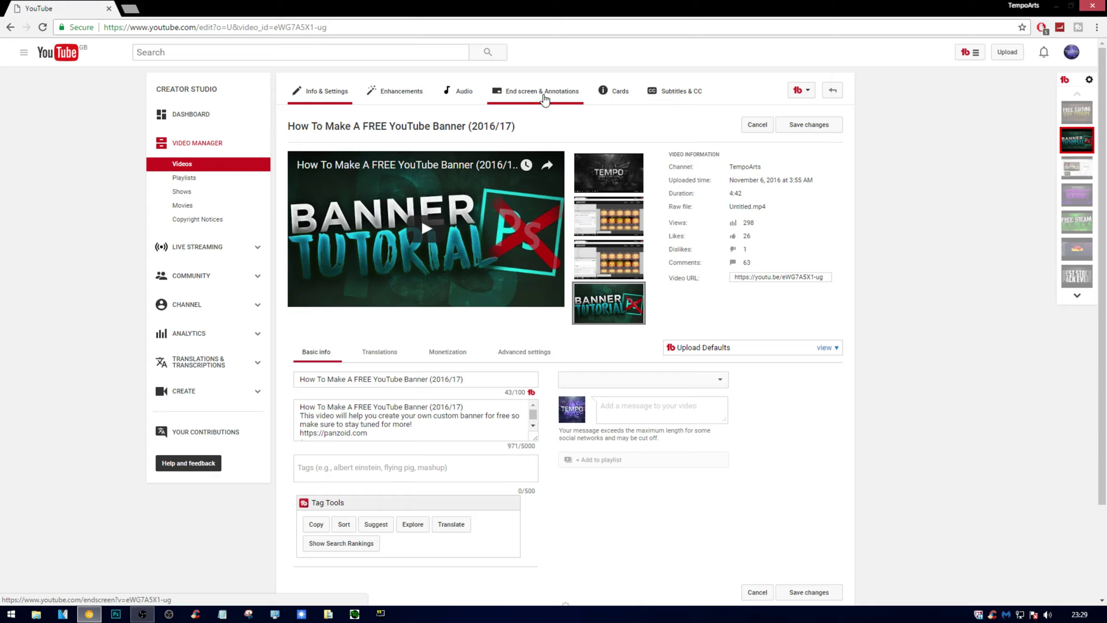
- Open the banner video's End screen & Annotations editor and list the element types
{"action": "left_click", "coordinate": [537, 94]}
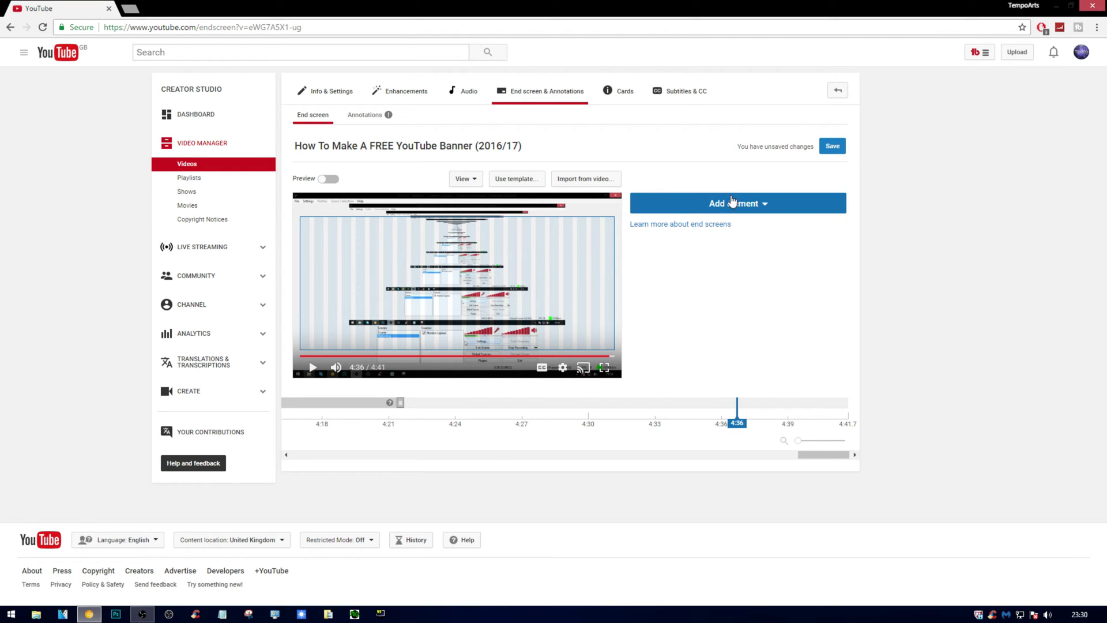
{"action": "left_click", "coordinate": [721, 208]}
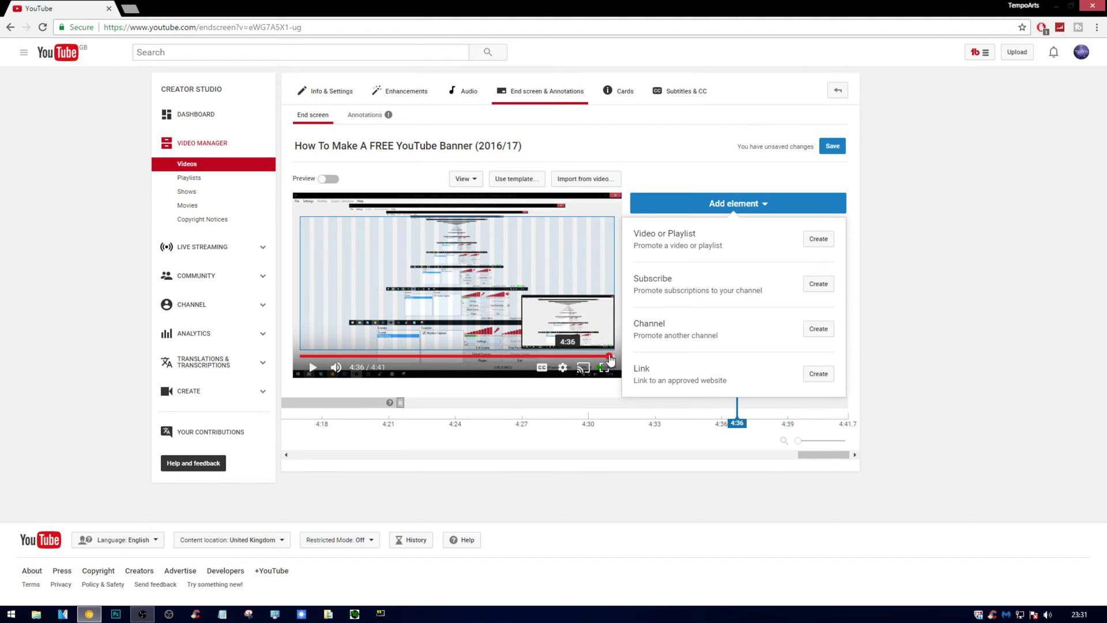
{"action": "mouse_move", "coordinate": [609, 357]}
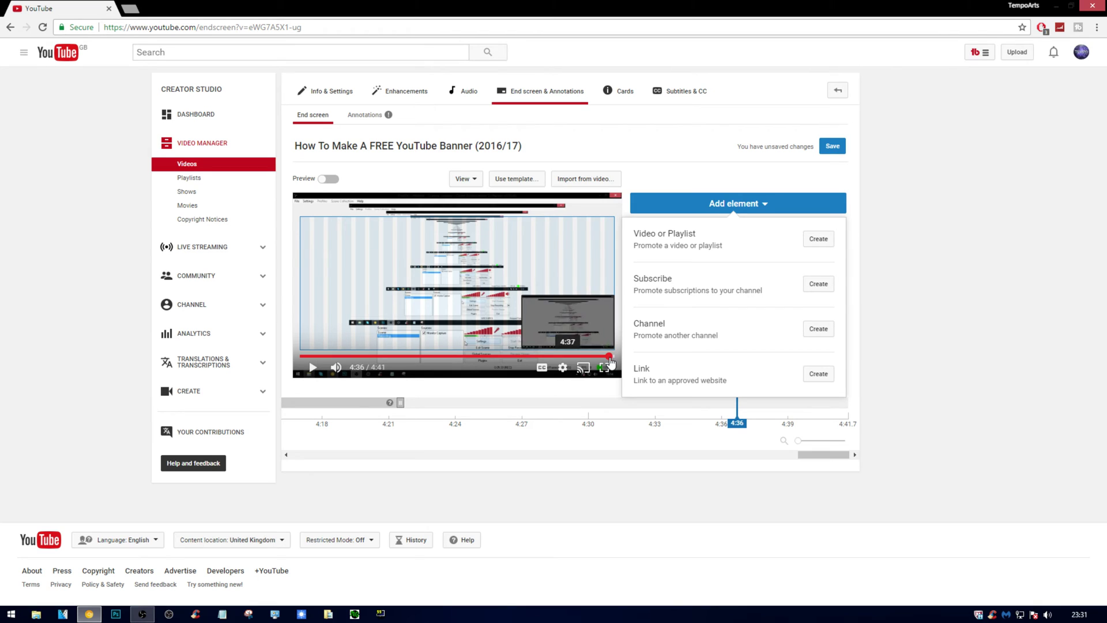
- Seek the preview to 4:34 and add a Subscribe element for the channel
{"action": "left_click", "coordinate": [608, 358]}
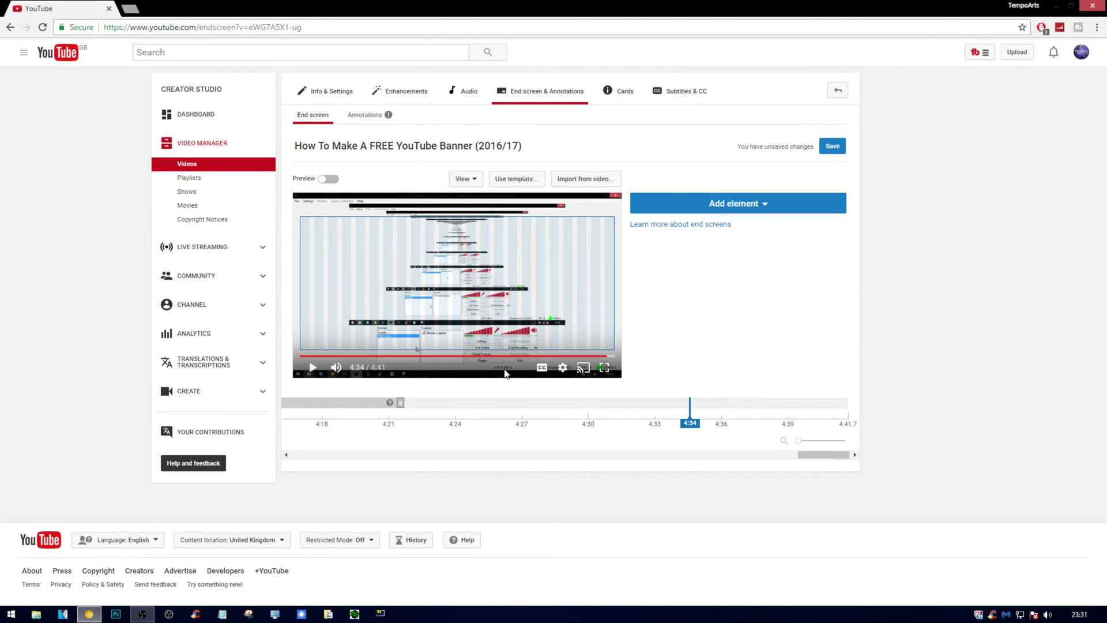
{"action": "left_click", "coordinate": [731, 203]}
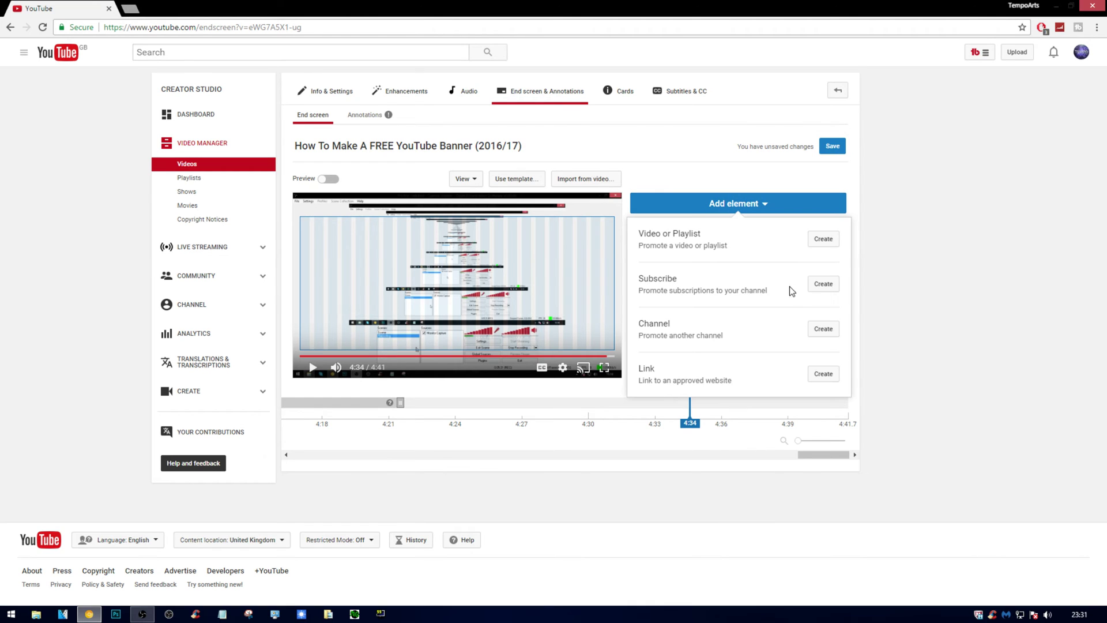
{"action": "left_click", "coordinate": [821, 286]}
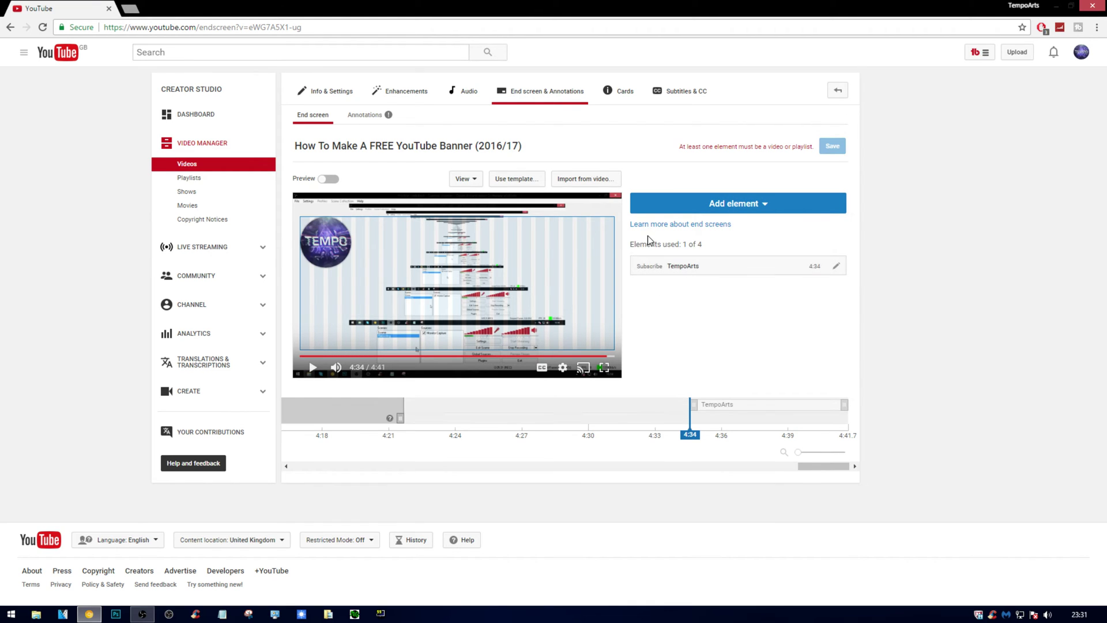
- Move the TempoArts subscribe logo to the top-right and set it to start at 4:35
{"action": "left_click", "coordinate": [337, 239]}
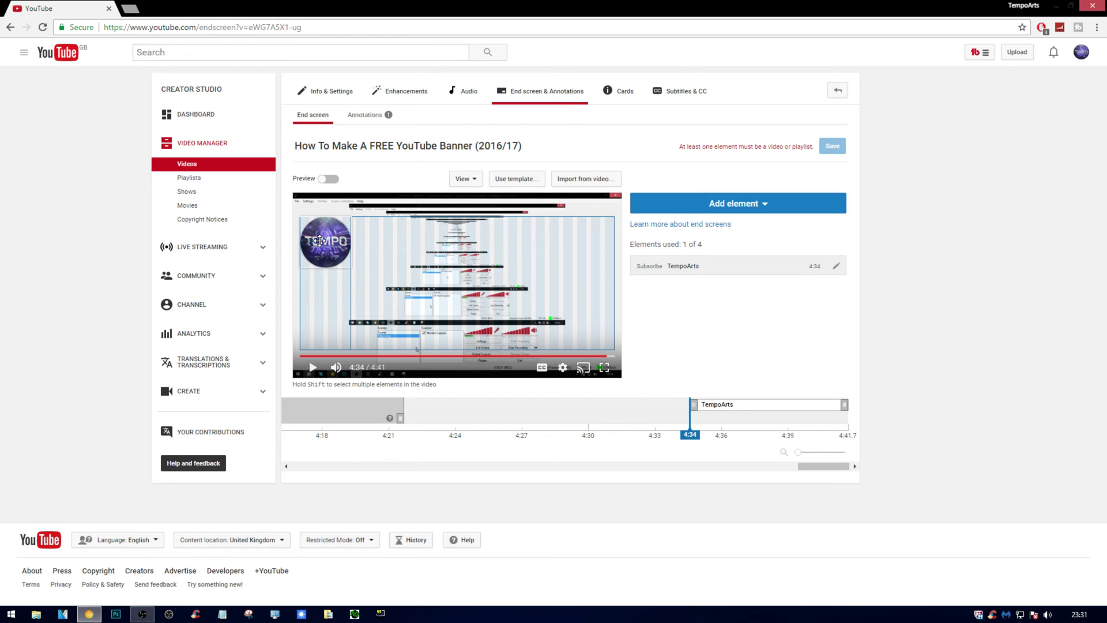
{"action": "left_click_drag", "start_coordinate": [327, 241], "coordinate": [439, 254]}
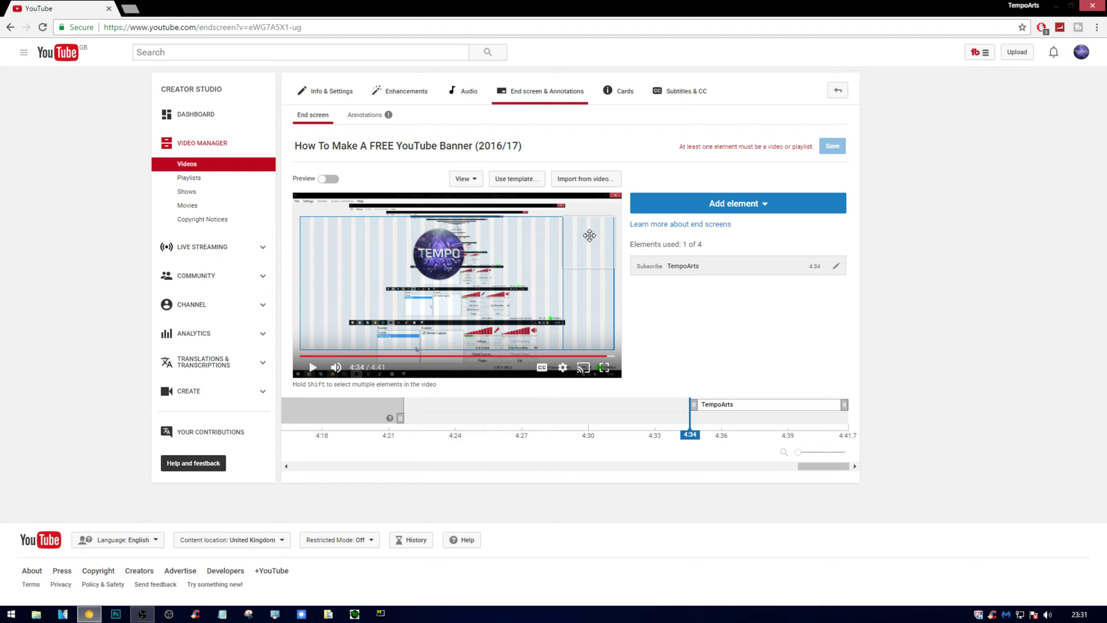
{"action": "left_click_drag", "start_coordinate": [588, 328], "coordinate": [596, 234]}
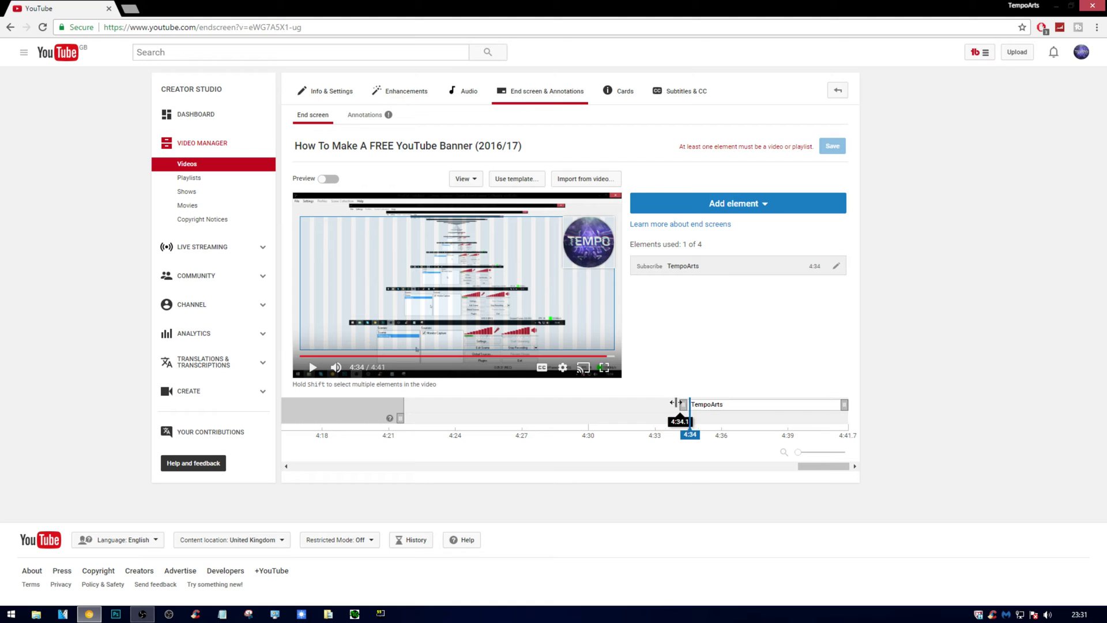
{"action": "left_click_drag", "start_coordinate": [693, 405], "coordinate": [331, 413]}
{"action": "left_click_drag", "start_coordinate": [407, 404], "coordinate": [715, 405]}
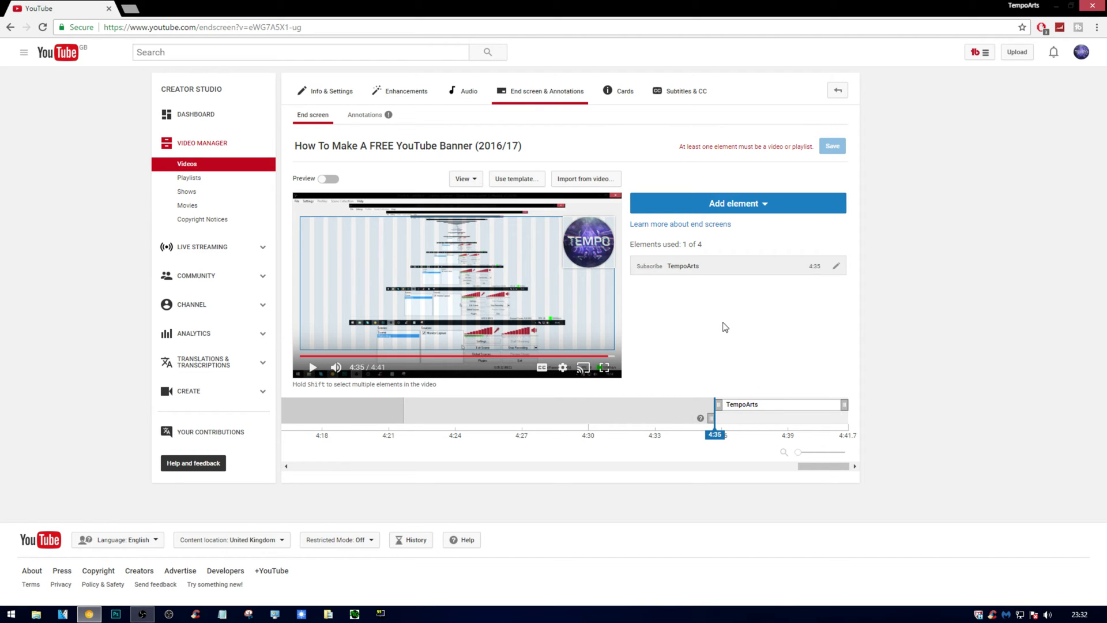
- Create a video element set to Most recent upload
{"action": "left_click", "coordinate": [711, 204]}
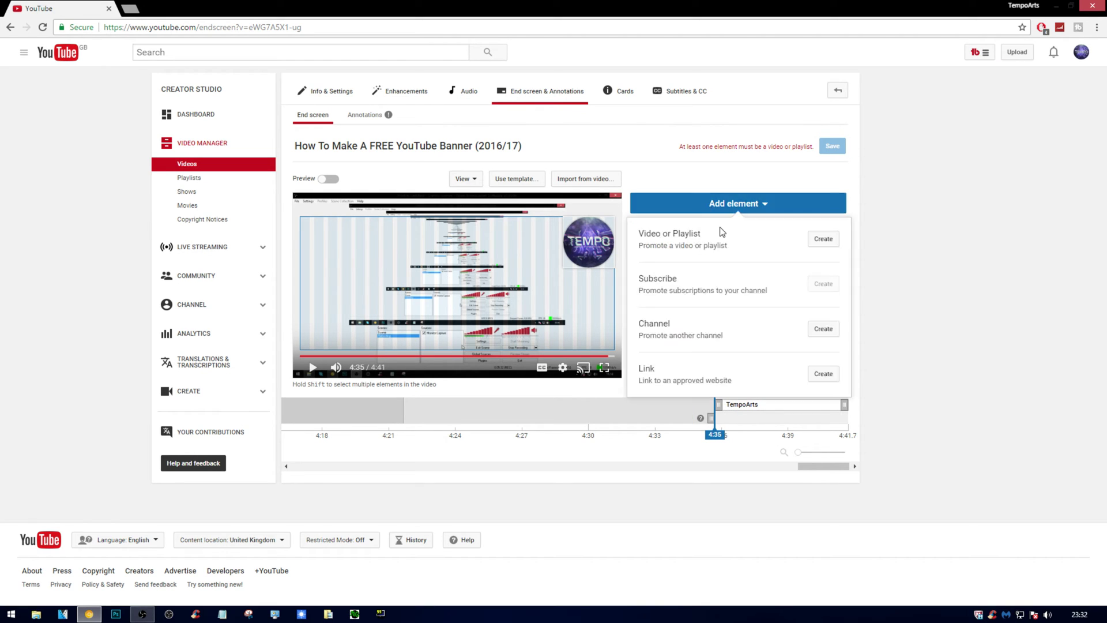
{"action": "left_click", "coordinate": [819, 240]}
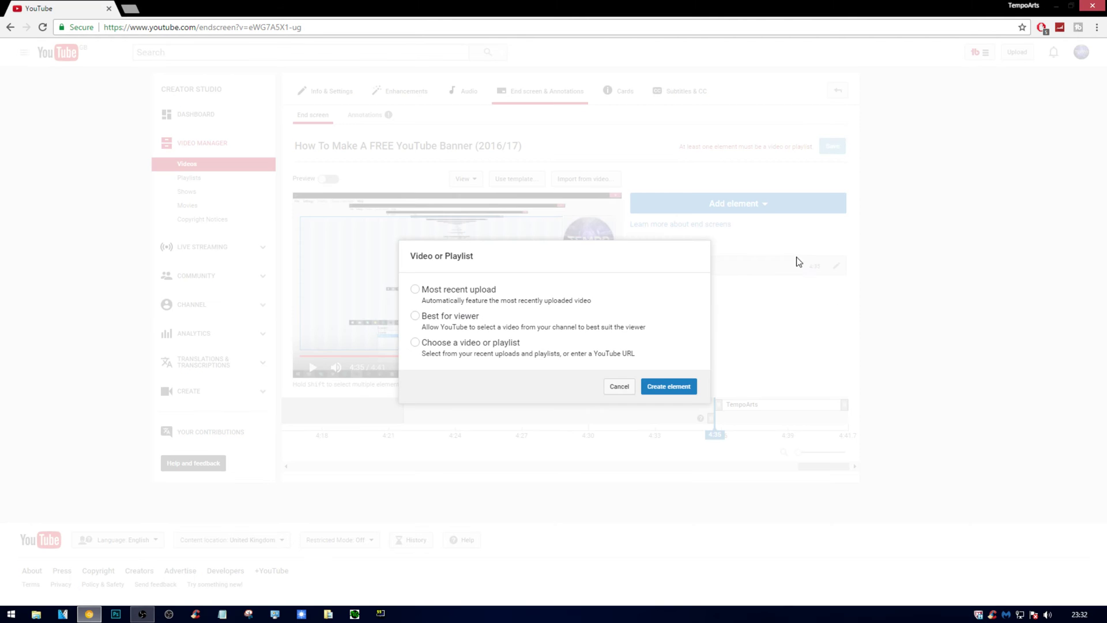
{"action": "left_click", "coordinate": [447, 293]}
{"action": "left_click", "coordinate": [680, 387]}
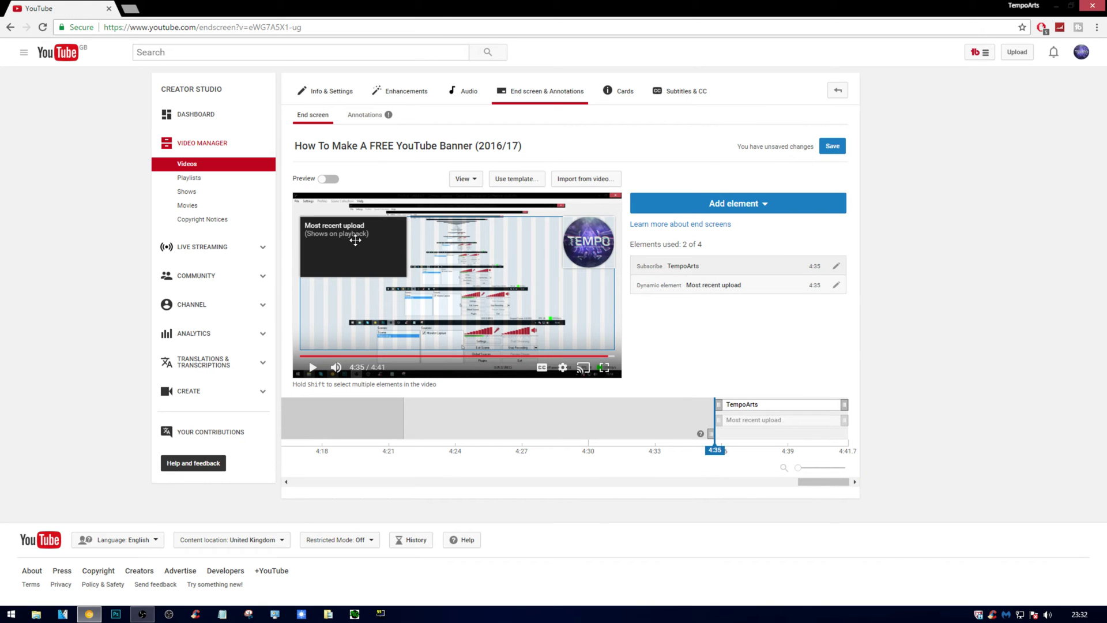
- Position the Most recent upload box at the lower right of the video
{"action": "left_click_drag", "start_coordinate": [376, 233], "coordinate": [374, 243]}
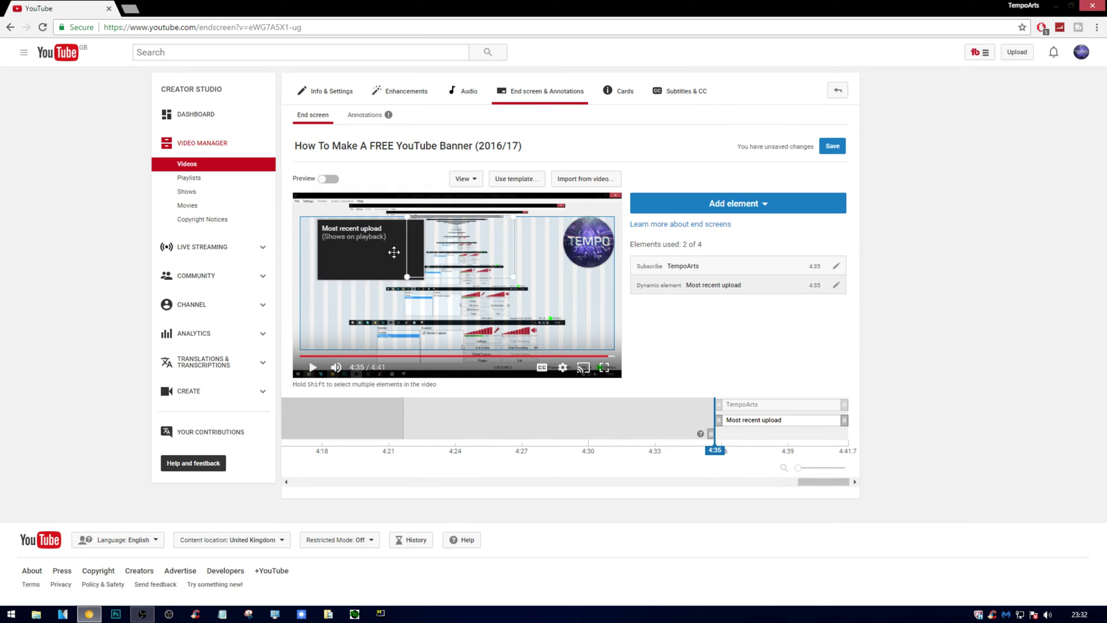
{"action": "left_click_drag", "start_coordinate": [403, 252], "coordinate": [571, 312]}
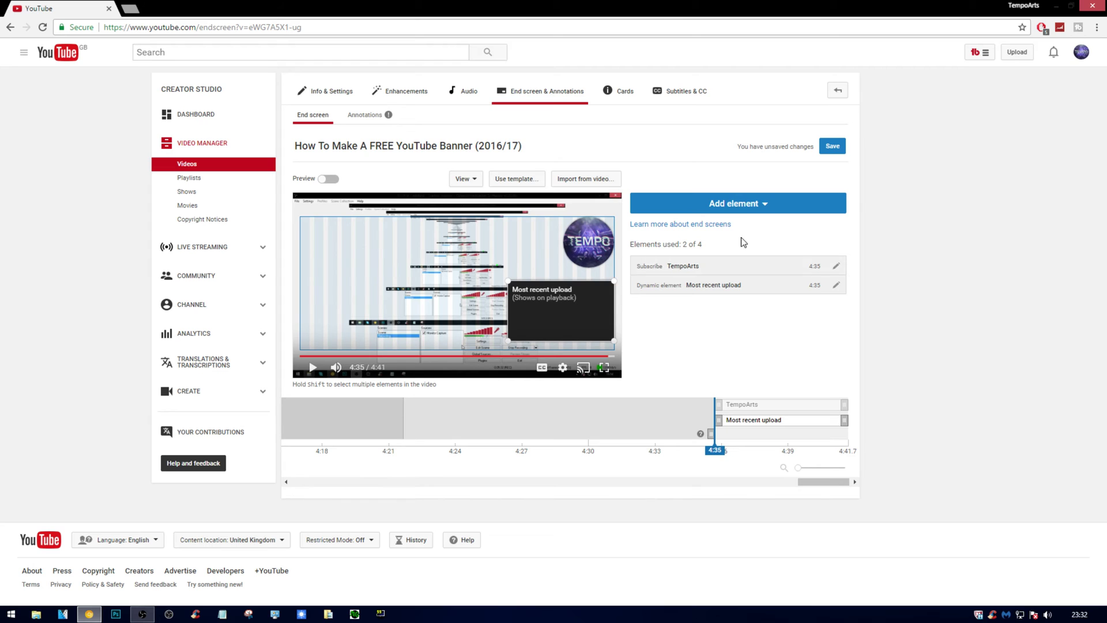
{"action": "left_click", "coordinate": [743, 212]}
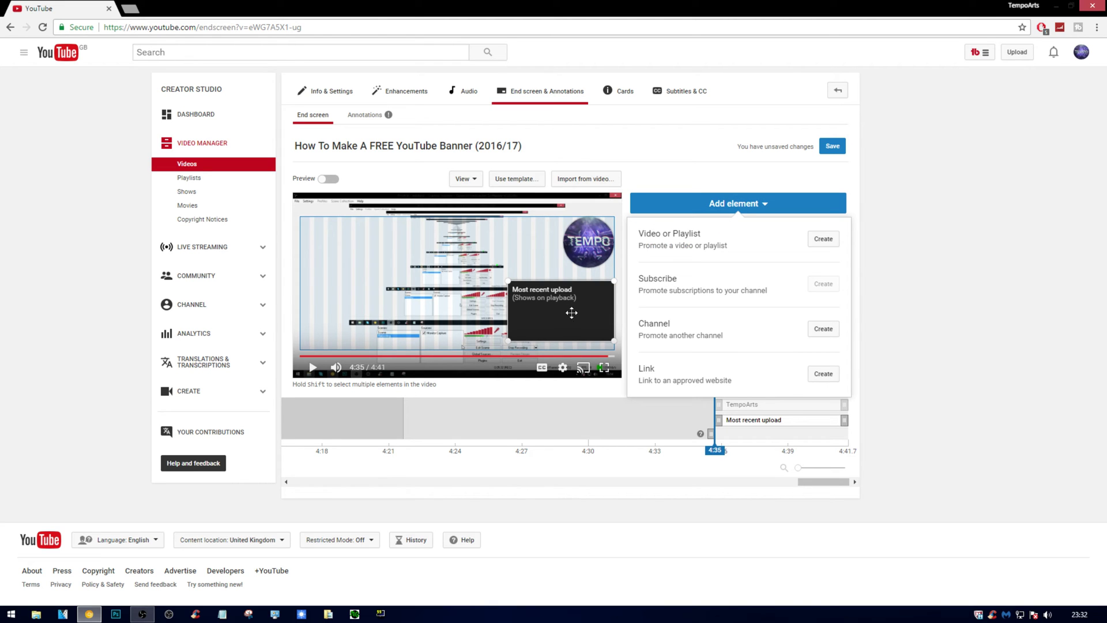
{"action": "left_click_drag", "start_coordinate": [573, 312], "coordinate": [573, 304]}
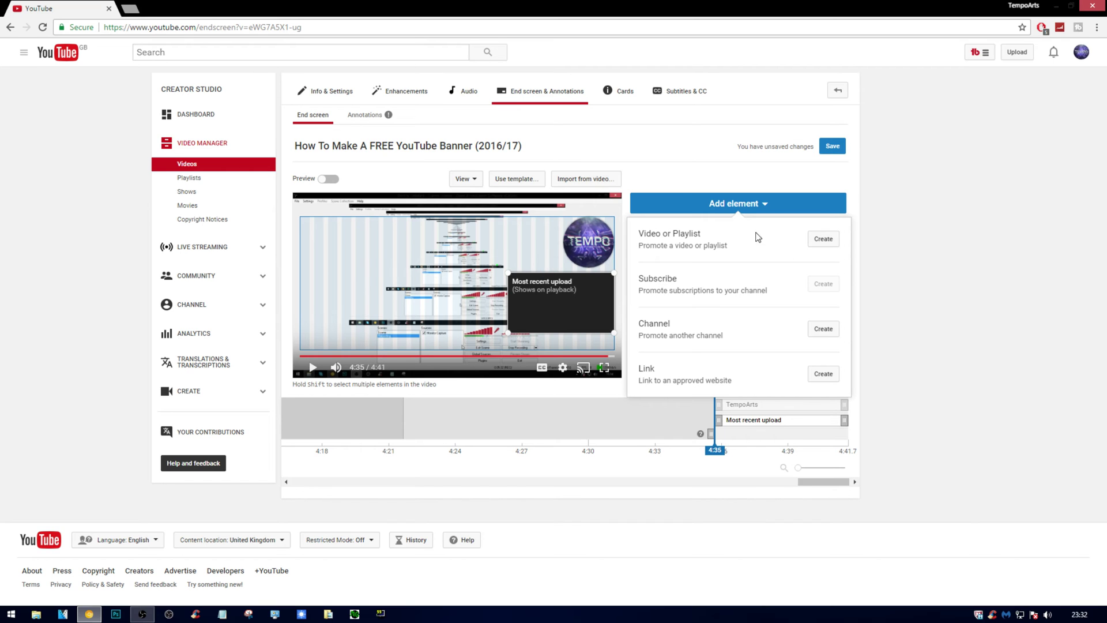
- Add a Best for viewer video element and place it at the lower left
{"action": "left_click", "coordinate": [823, 240]}
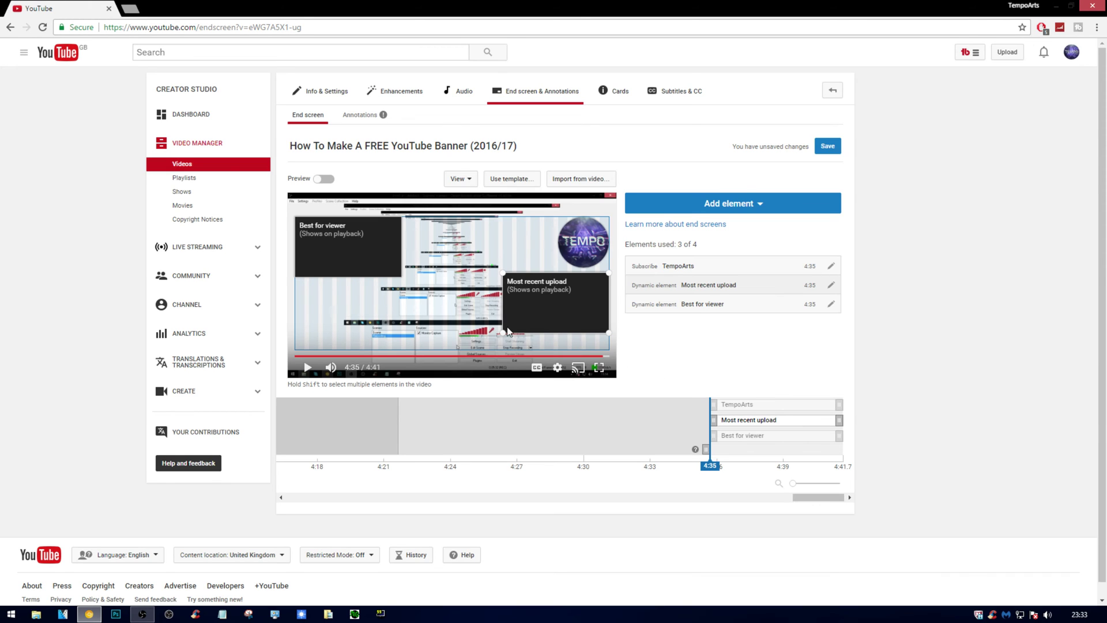
{"action": "left_click_drag", "start_coordinate": [362, 247], "coordinate": [455, 300]}
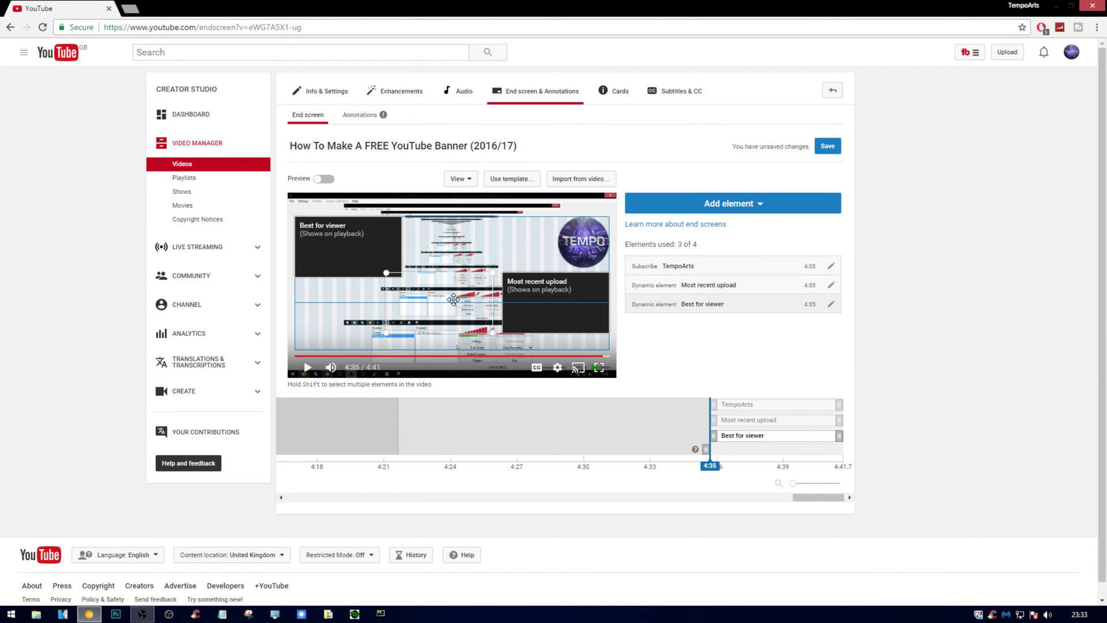
{"action": "left_click_drag", "start_coordinate": [454, 299], "coordinate": [371, 297]}
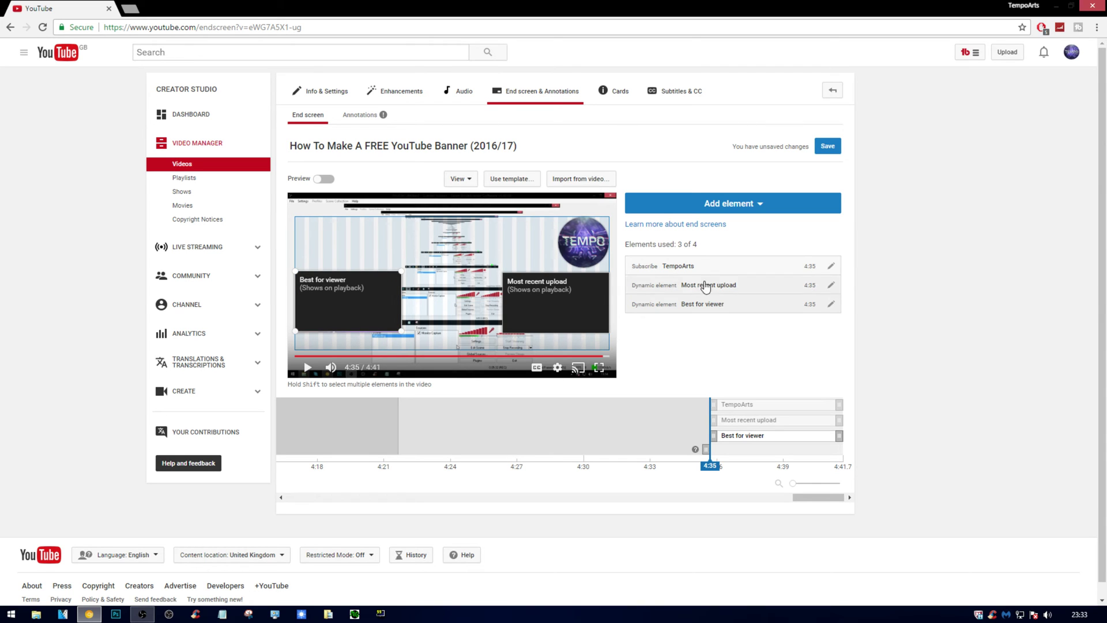
{"action": "left_click", "coordinate": [730, 205]}
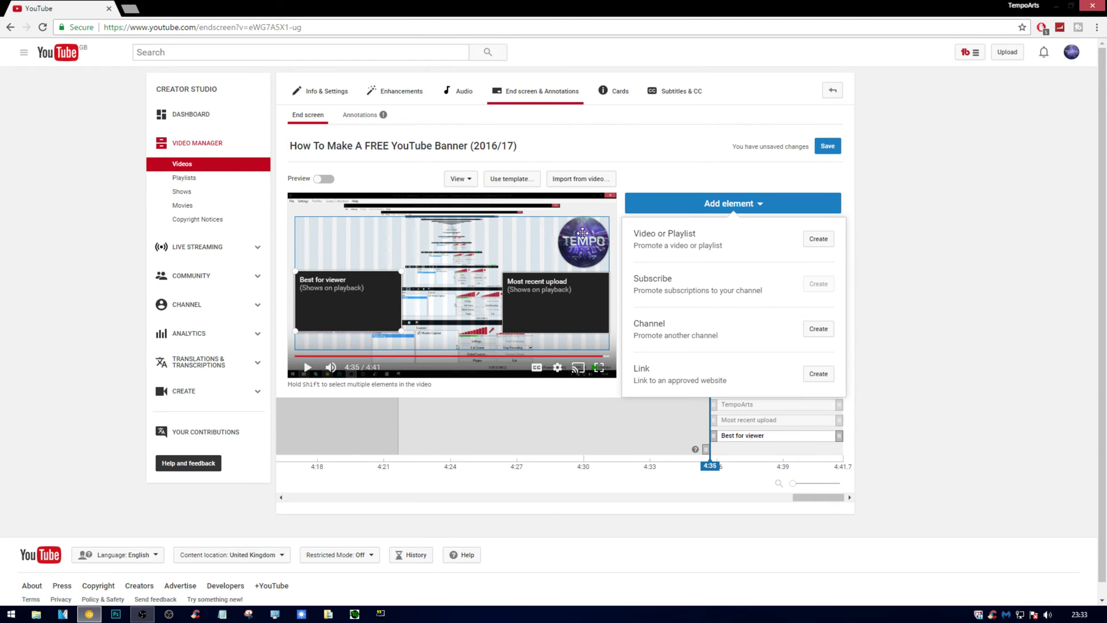
- Add a specific-video element and pick 'Top 3 Ways To Grow Your YouTube Channel' from Uploads
{"action": "left_click", "coordinate": [819, 238]}
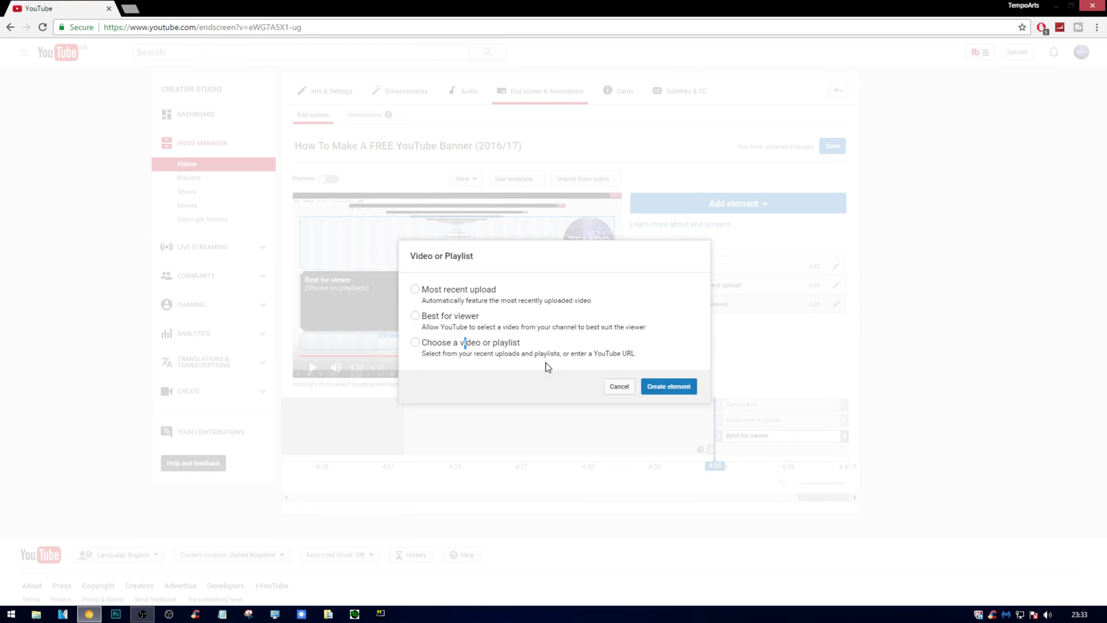
{"action": "left_click", "coordinate": [418, 343]}
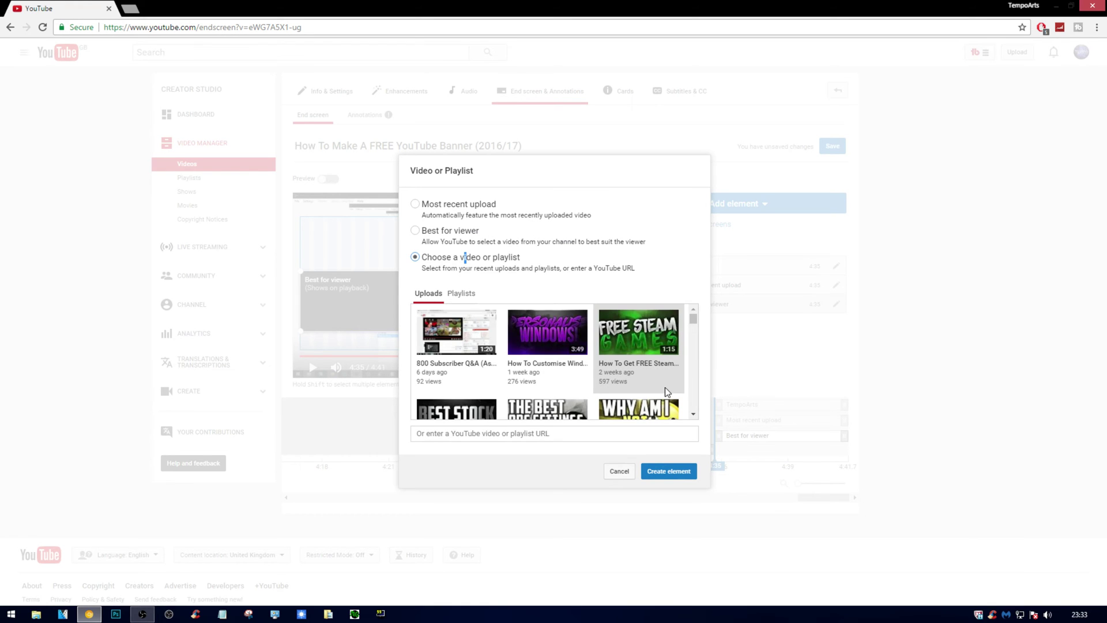
{"action": "scroll", "coordinate": [682, 354], "scroll_direction": "down", "scroll_amount": 3}
{"action": "scroll", "coordinate": [682, 354], "scroll_direction": "down", "scroll_amount": 3}
{"action": "scroll", "coordinate": [683, 374], "scroll_direction": "down", "scroll_amount": 3}
{"action": "scroll", "coordinate": [675, 403], "scroll_direction": "up", "scroll_amount": 10}
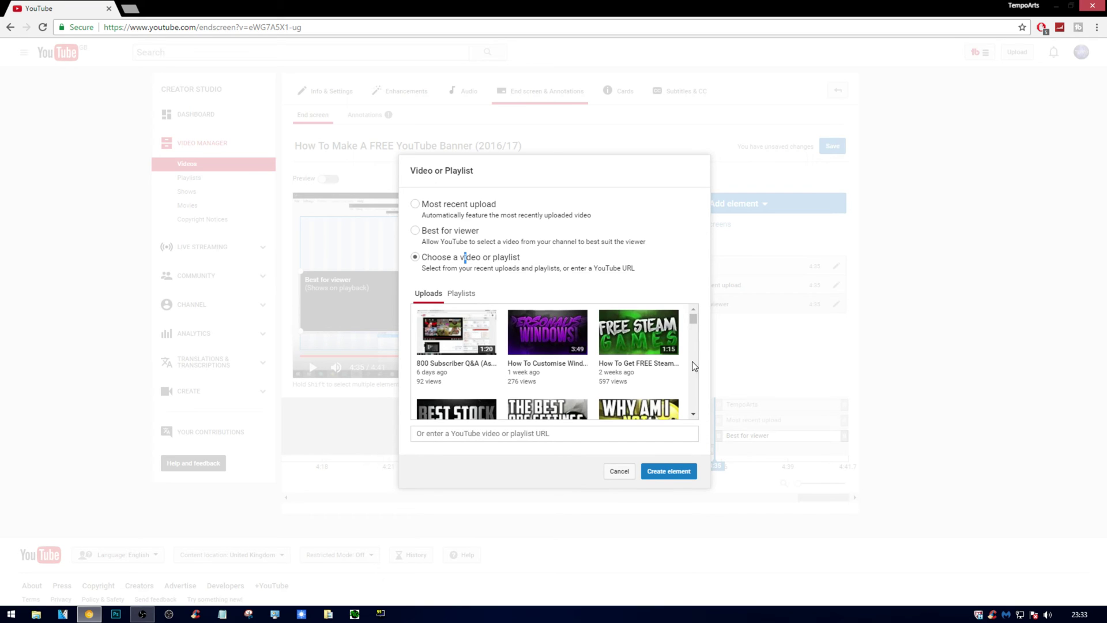
{"action": "scroll", "coordinate": [693, 322], "scroll_direction": "down", "scroll_amount": 1}
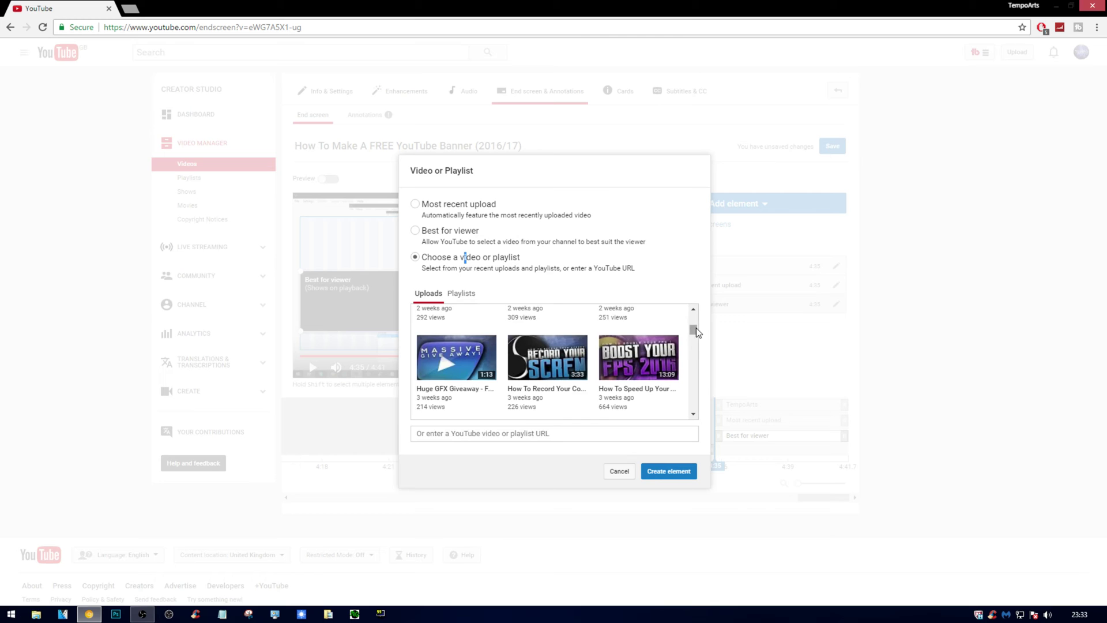
{"action": "left_click_drag", "start_coordinate": [693, 329], "coordinate": [691, 361]}
{"action": "scroll", "coordinate": [691, 361], "scroll_direction": "down", "scroll_amount": 1}
{"action": "scroll", "coordinate": [684, 366], "scroll_direction": "down", "scroll_amount": 2}
{"action": "scroll", "coordinate": [674, 371], "scroll_direction": "down", "scroll_amount": 1}
{"action": "scroll", "coordinate": [668, 370], "scroll_direction": "down", "scroll_amount": 1}
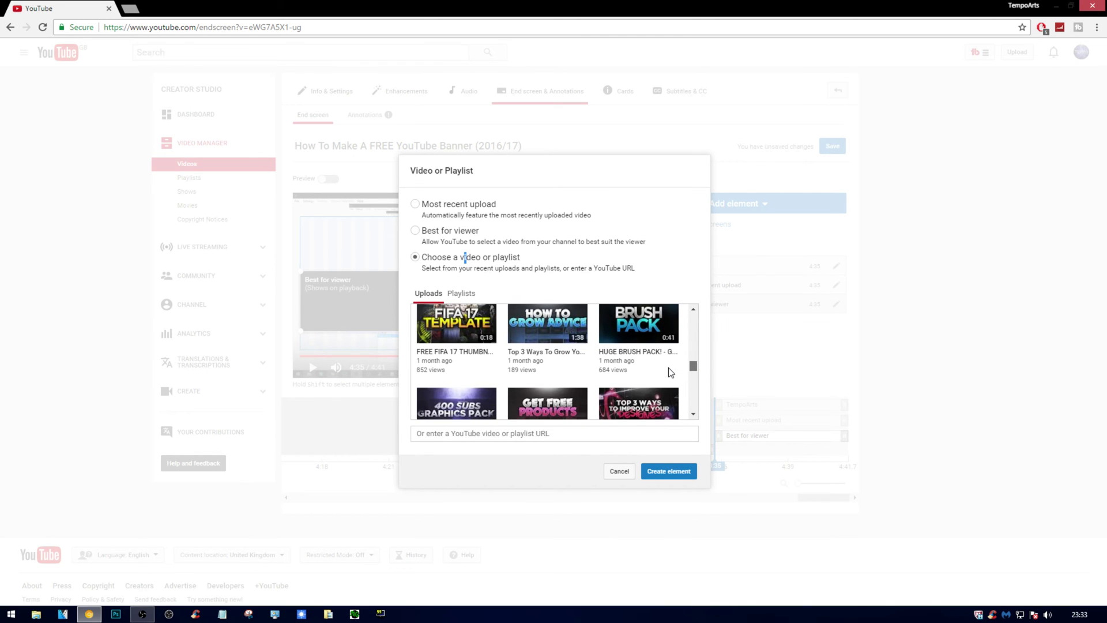
{"action": "scroll", "coordinate": [670, 372], "scroll_direction": "up", "scroll_amount": 1}
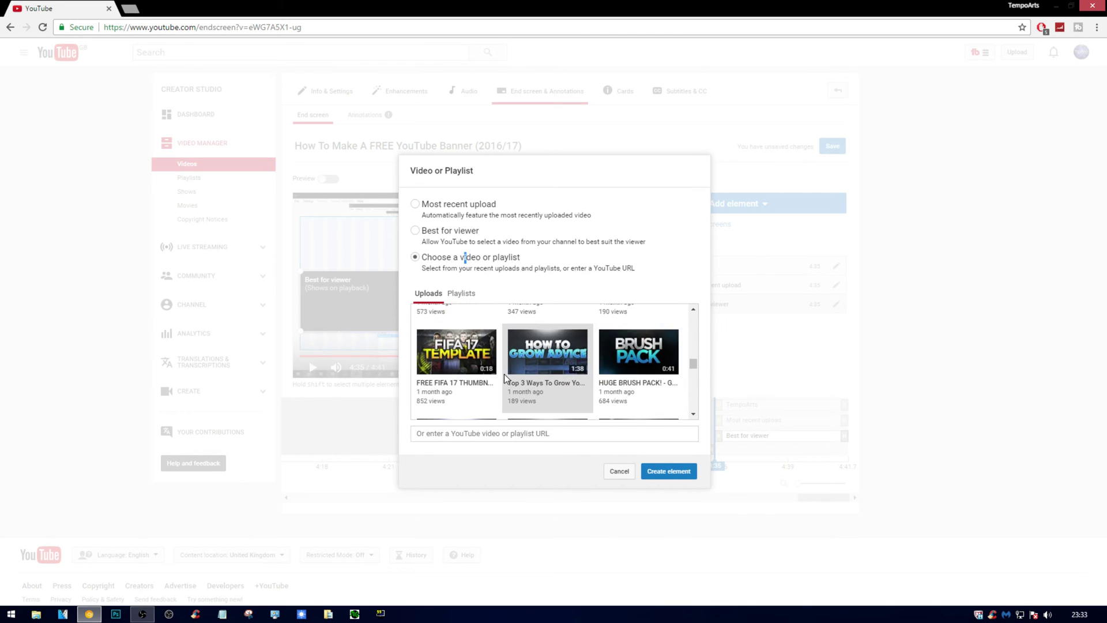
{"action": "left_click", "coordinate": [562, 393]}
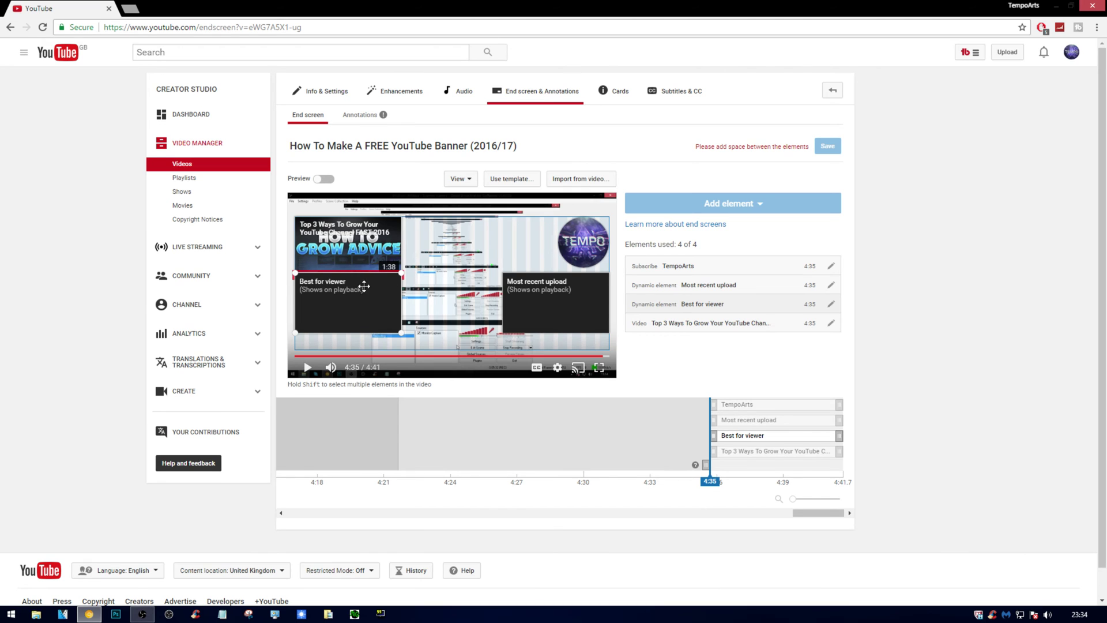
- Drag the new Top 3 Ways video element into place near the top
{"action": "left_click_drag", "start_coordinate": [366, 238], "coordinate": [425, 238]}
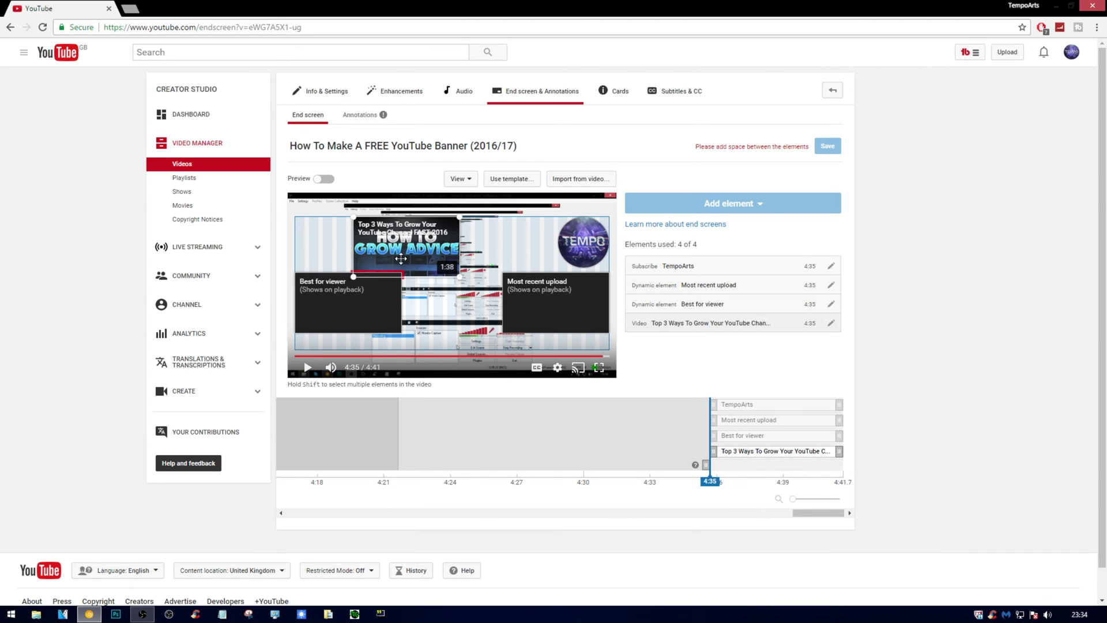
{"action": "left_click_drag", "start_coordinate": [433, 261], "coordinate": [467, 233]}
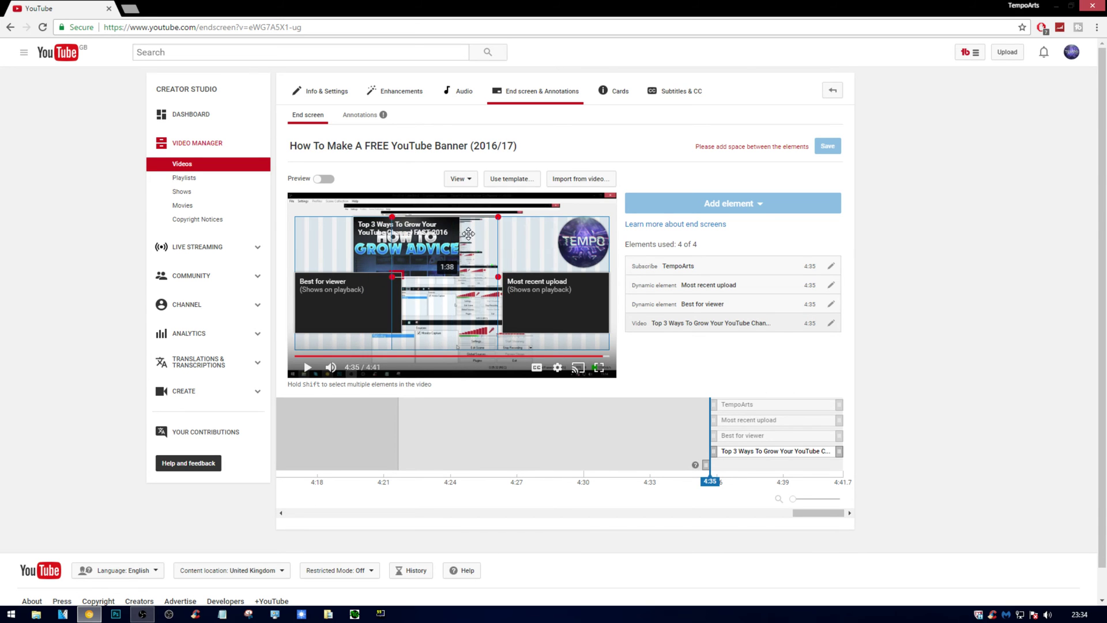
{"action": "mouse_move", "coordinate": [467, 233]}
{"action": "left_mouse_down"}
{"action": "mouse_move", "coordinate": [478, 305]}
{"action": "mouse_move", "coordinate": [472, 235]}
{"action": "mouse_move", "coordinate": [538, 322]}
{"action": "left_mouse_up"}
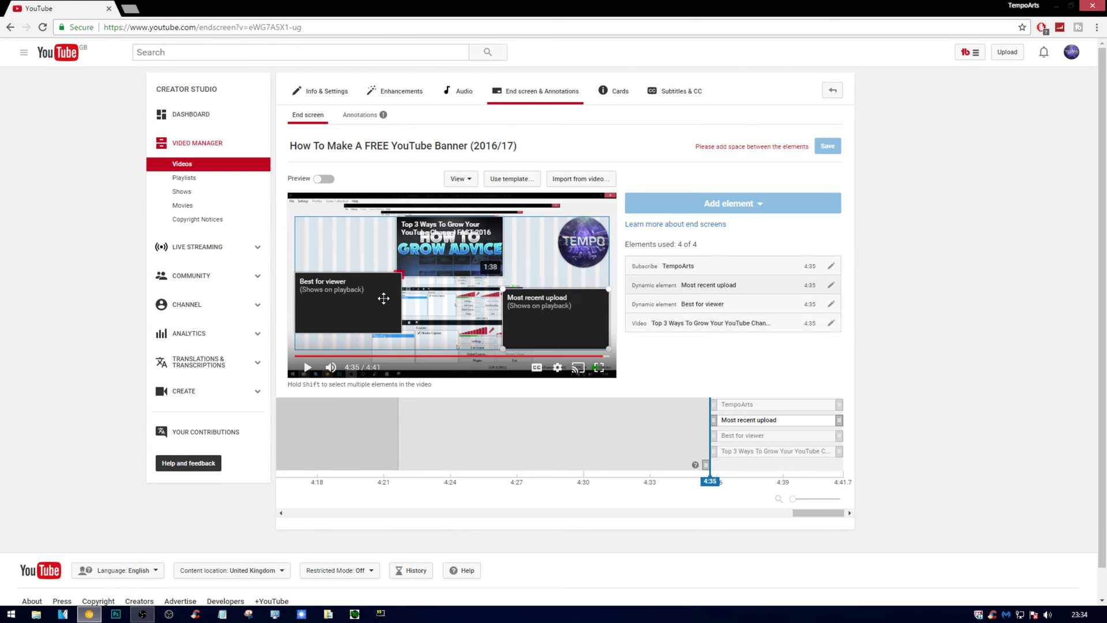
- Rearrange Best for viewer, Most recent upload and the TempoArts subscribe logo so none overlap
{"action": "left_click_drag", "start_coordinate": [373, 305], "coordinate": [375, 333]}
{"action": "left_click_drag", "start_coordinate": [582, 246], "coordinate": [535, 250]}
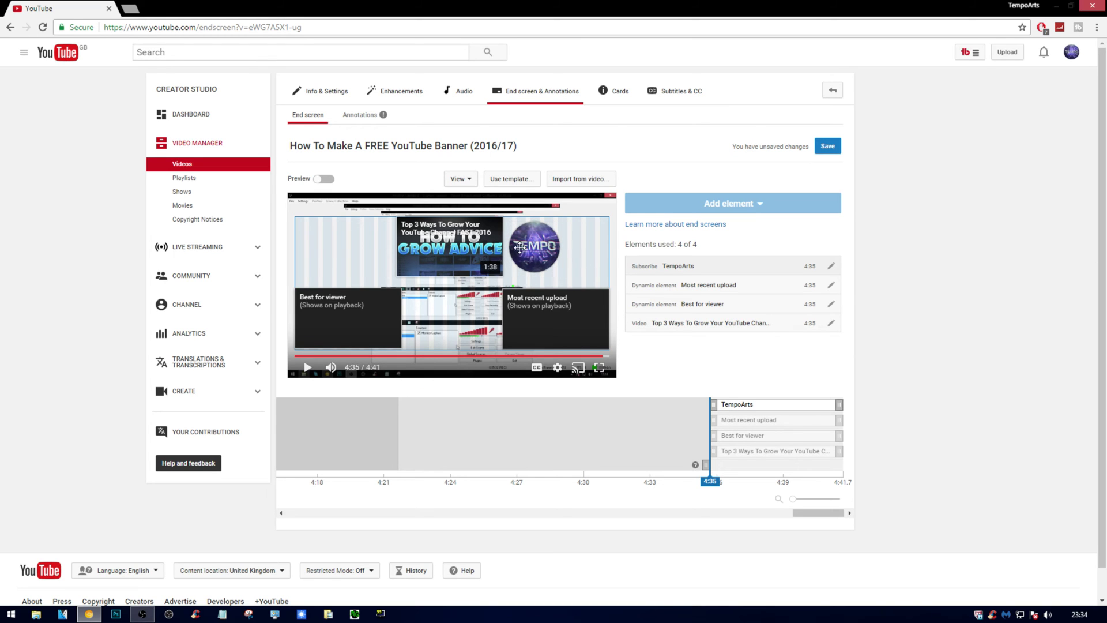
{"action": "left_click_drag", "start_coordinate": [512, 310], "coordinate": [465, 307]}
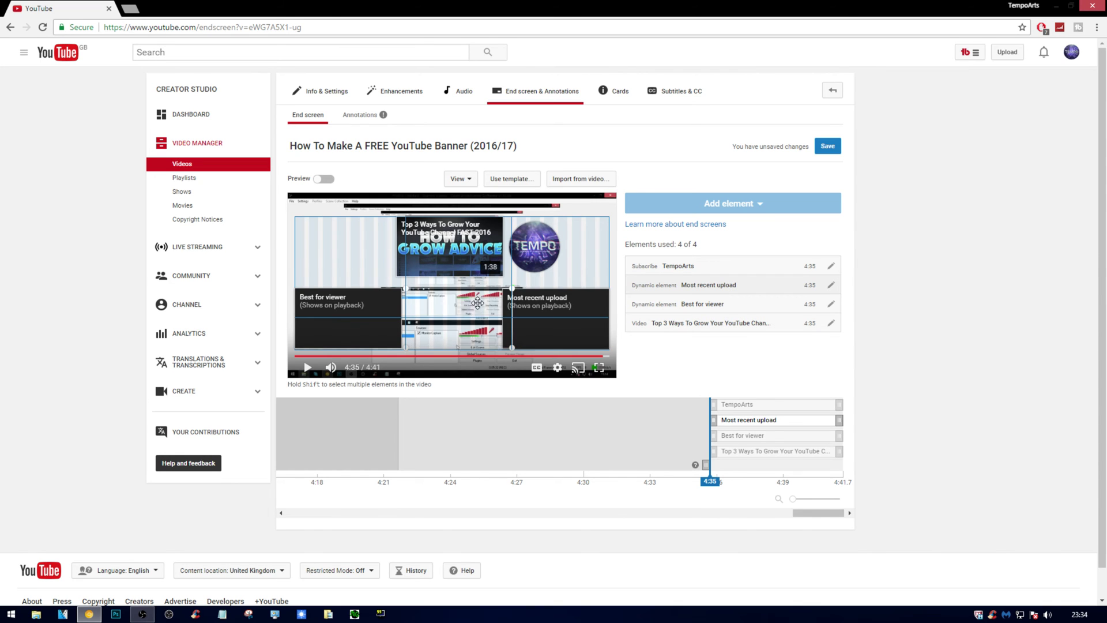
{"action": "left_click_drag", "start_coordinate": [466, 306], "coordinate": [464, 306]}
{"action": "left_click_drag", "start_coordinate": [539, 248], "coordinate": [546, 319]}
{"action": "left_click_drag", "start_coordinate": [470, 245], "coordinate": [567, 249]}
{"action": "left_click", "coordinate": [593, 356]}
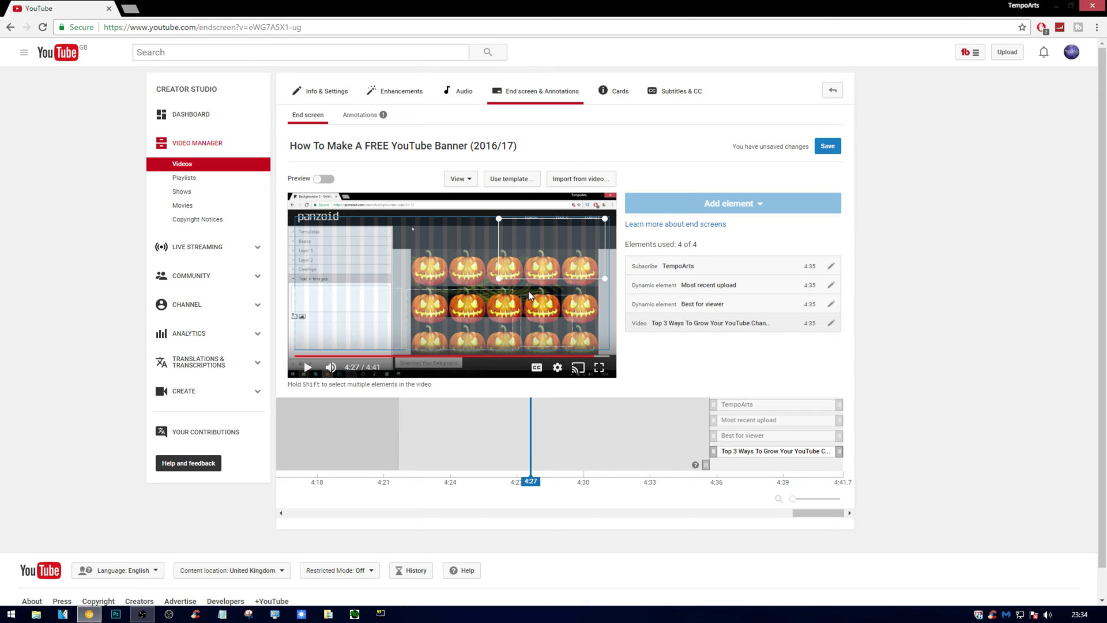
- Deselect the elements and play from 4:27 to preview the end screen through 4:41
{"action": "left_click", "coordinate": [530, 294]}
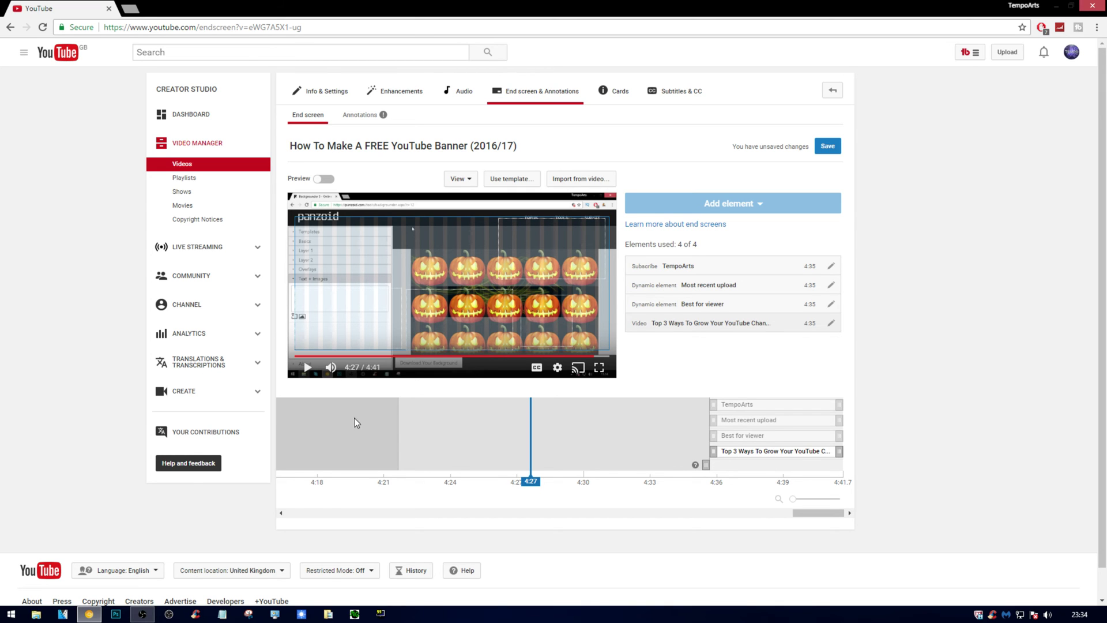
{"action": "left_click", "coordinate": [308, 367]}
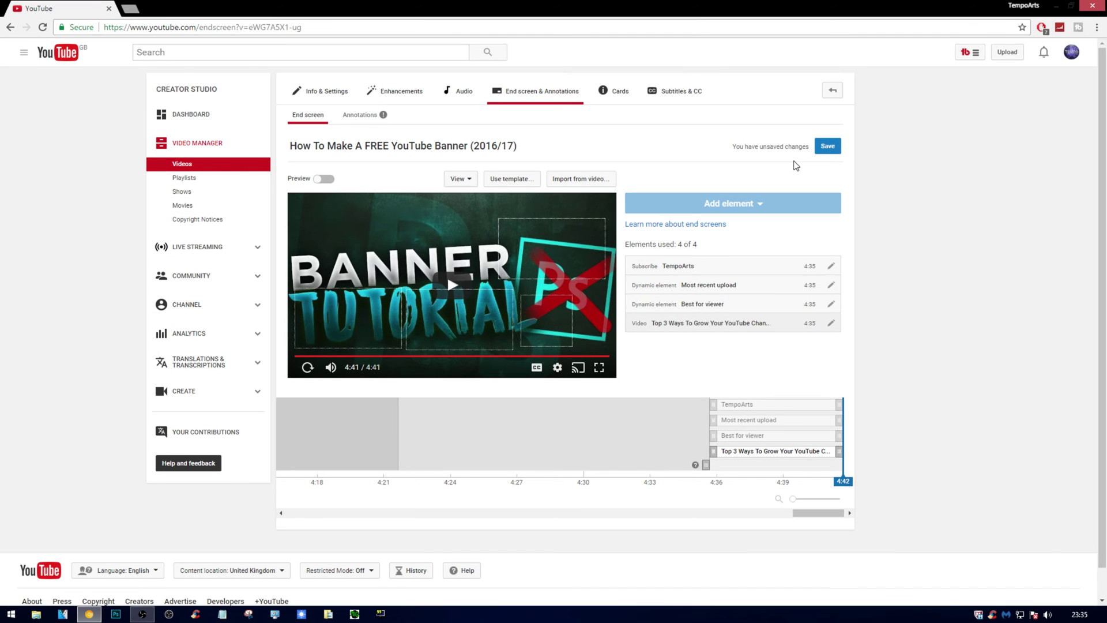
- Save the end screen changes and glance at the View grid options without changing them
{"action": "left_click", "coordinate": [826, 149]}
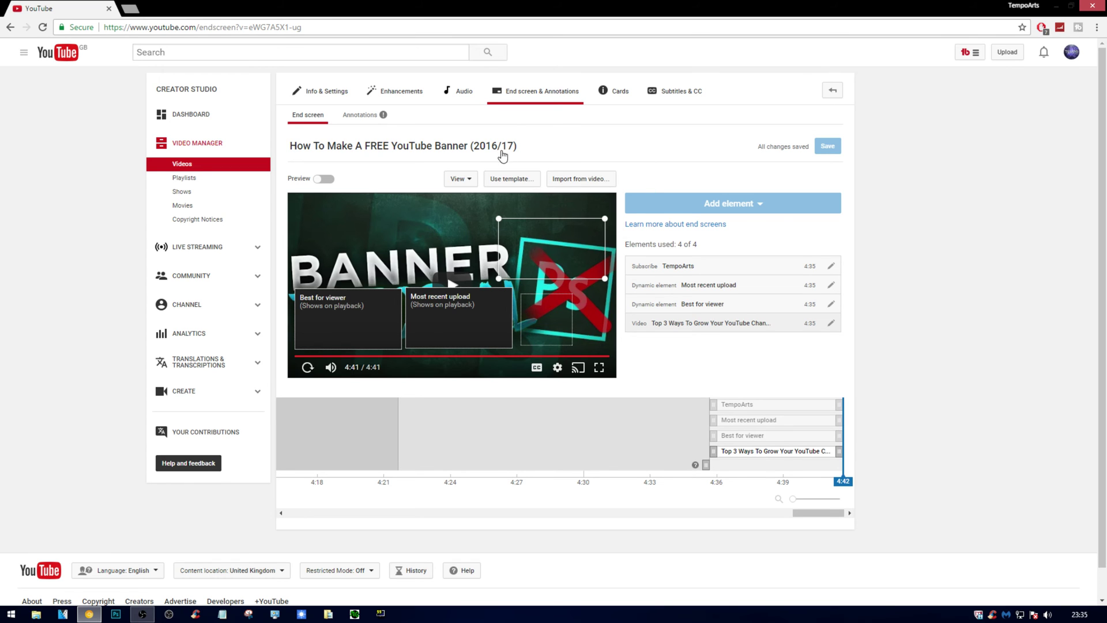
{"action": "left_click", "coordinate": [460, 180]}
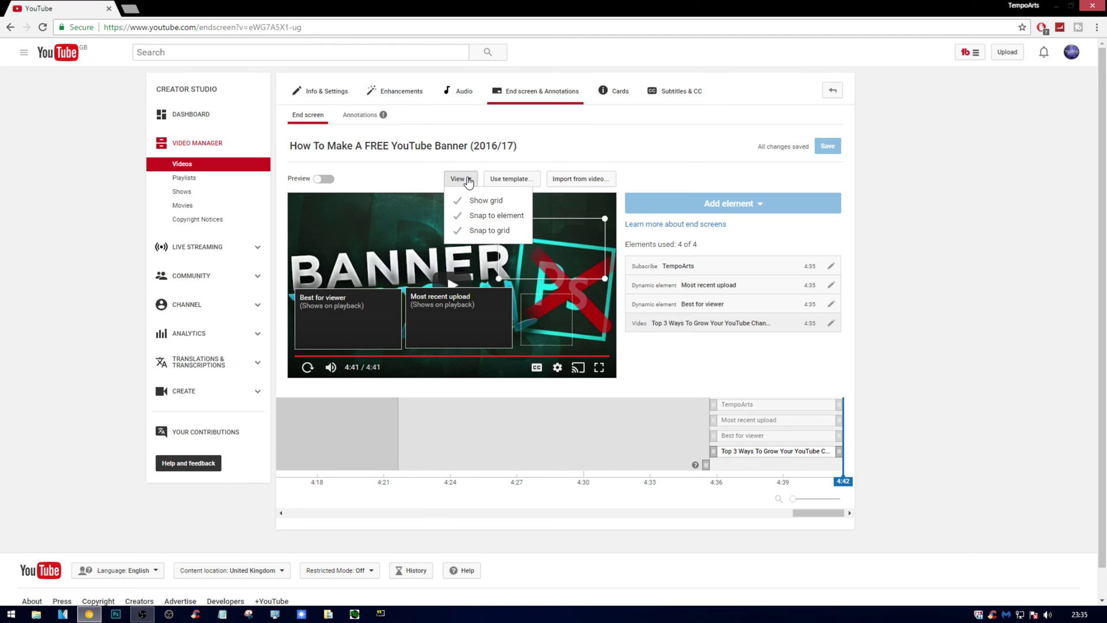
{"action": "left_click", "coordinate": [459, 180]}
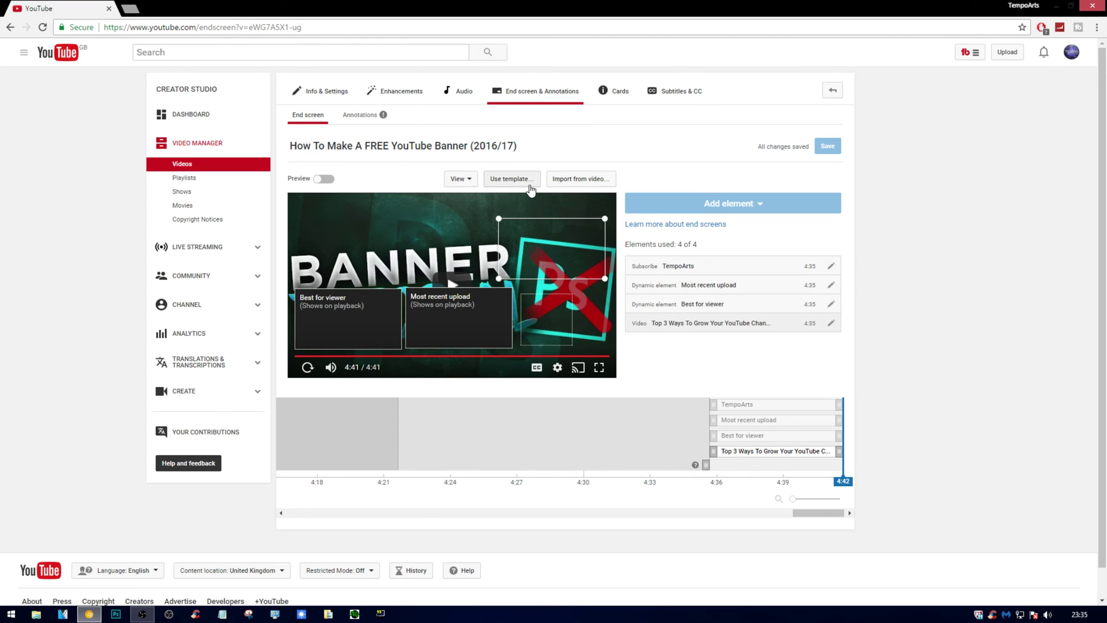
- Browse the YouTube end-screen templates, then cancel without applying one
{"action": "left_click", "coordinate": [528, 190]}
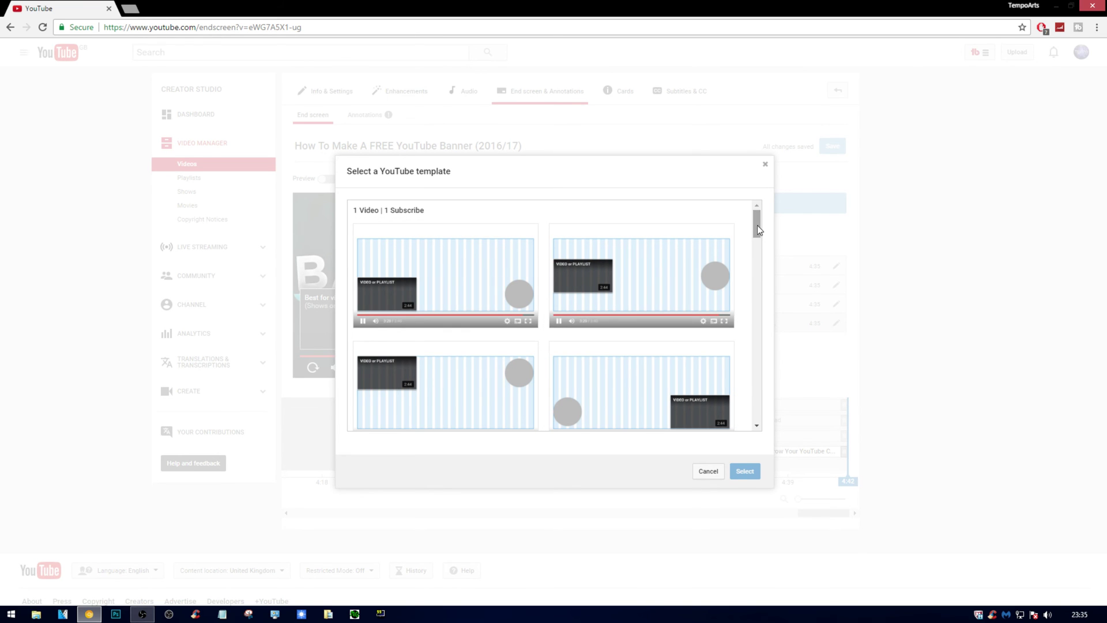
{"action": "mouse_move", "coordinate": [757, 226]}
{"action": "left_mouse_down"}
{"action": "mouse_move", "coordinate": [770, 308]}
{"action": "mouse_move", "coordinate": [762, 425]}
{"action": "mouse_move", "coordinate": [745, 315]}
{"action": "left_mouse_up"}
{"action": "scroll", "coordinate": [744, 300], "scroll_direction": "up", "scroll_amount": 5}
{"action": "scroll", "coordinate": [755, 285], "scroll_direction": "up", "scroll_amount": 1}
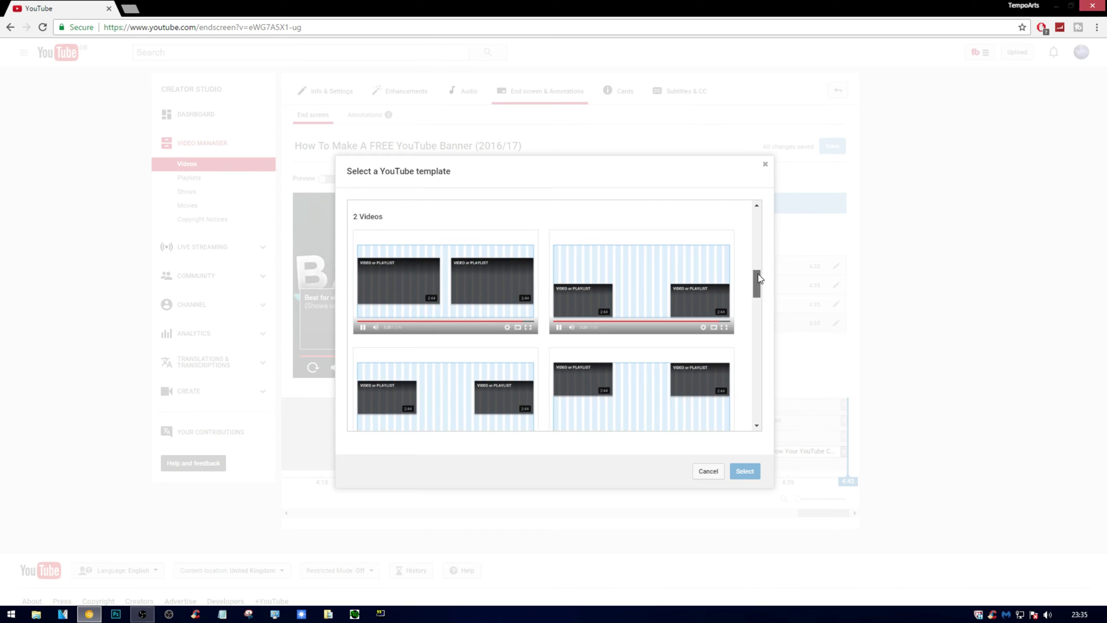
{"action": "scroll", "coordinate": [759, 279], "scroll_direction": "up", "scroll_amount": 5}
{"action": "left_click", "coordinate": [765, 164]}
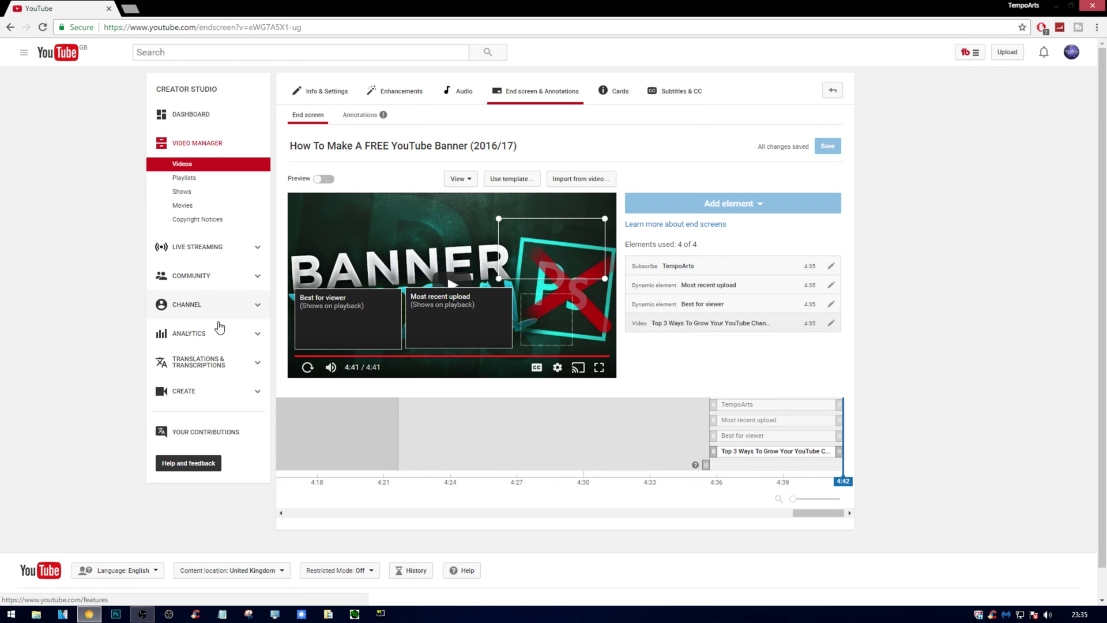
- Open the TempoArts channel analytics overview showing last-28-day watch time, views and revenue
{"action": "left_click", "coordinate": [194, 341]}
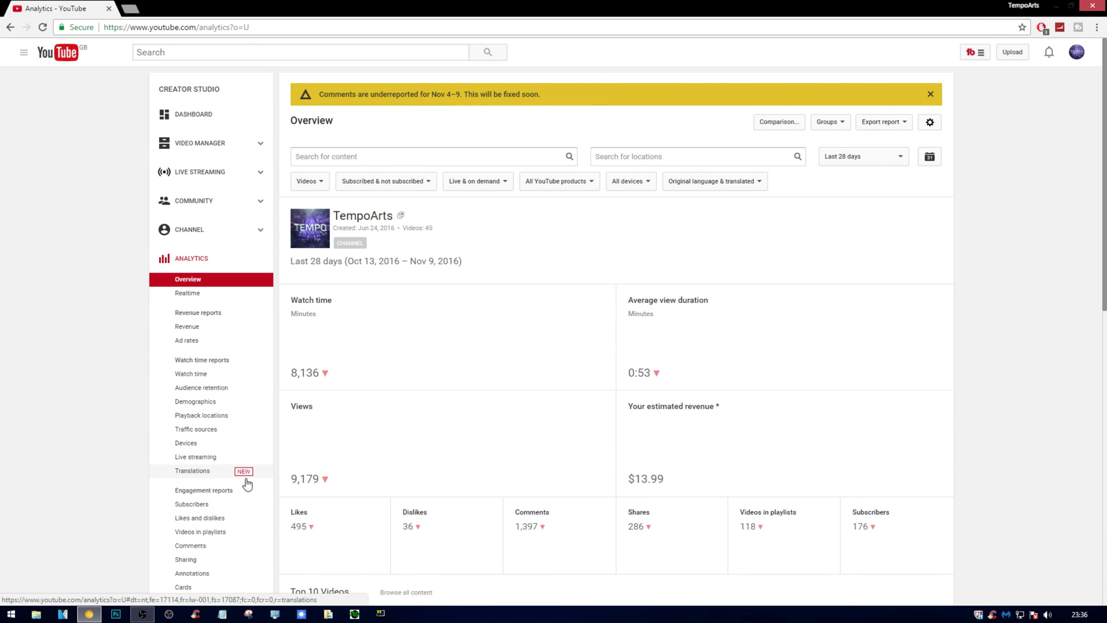
{"action": "scroll", "coordinate": [304, 494], "scroll_direction": "down", "scroll_amount": 1}
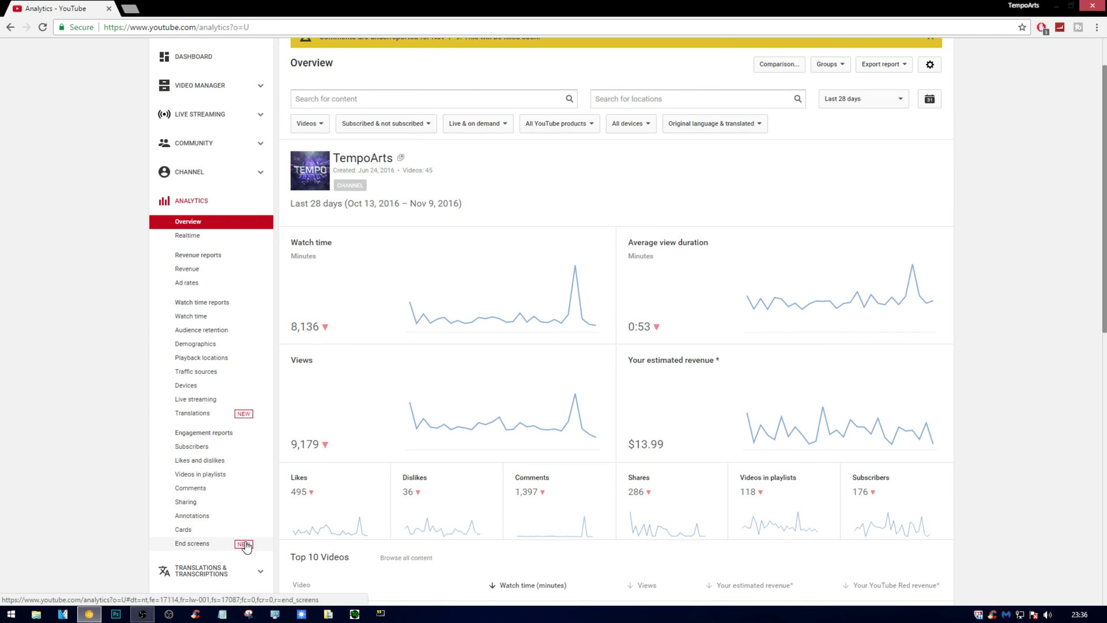
- Open the End screens report: 137 elements shown, 6 clicks, 4.38% click rate
{"action": "left_click", "coordinate": [243, 544]}
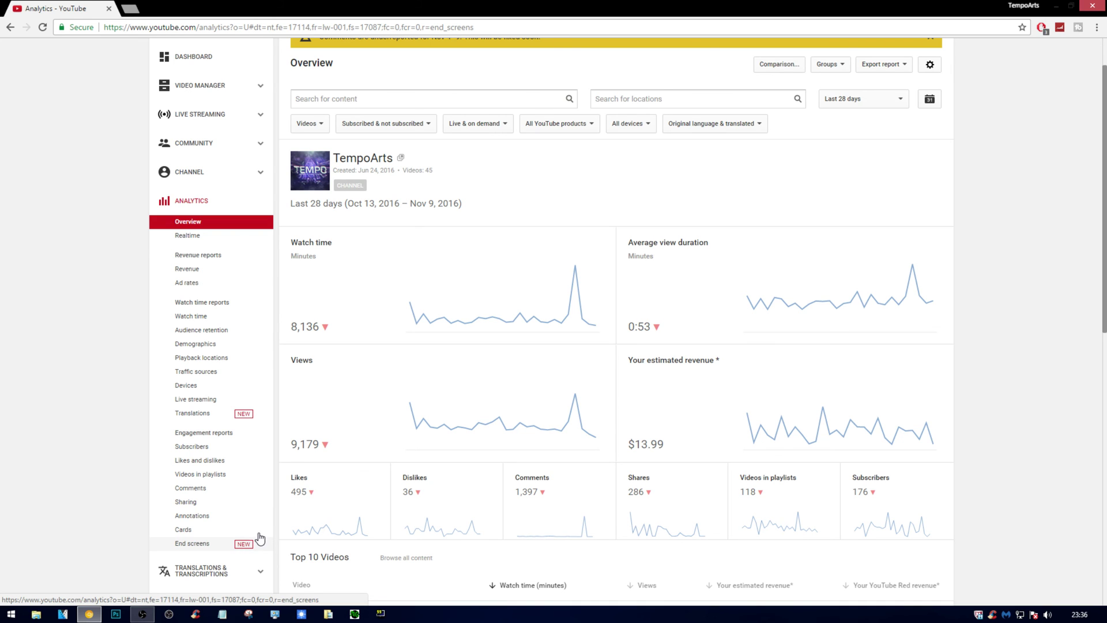
{"action": "left_click", "coordinate": [246, 547]}
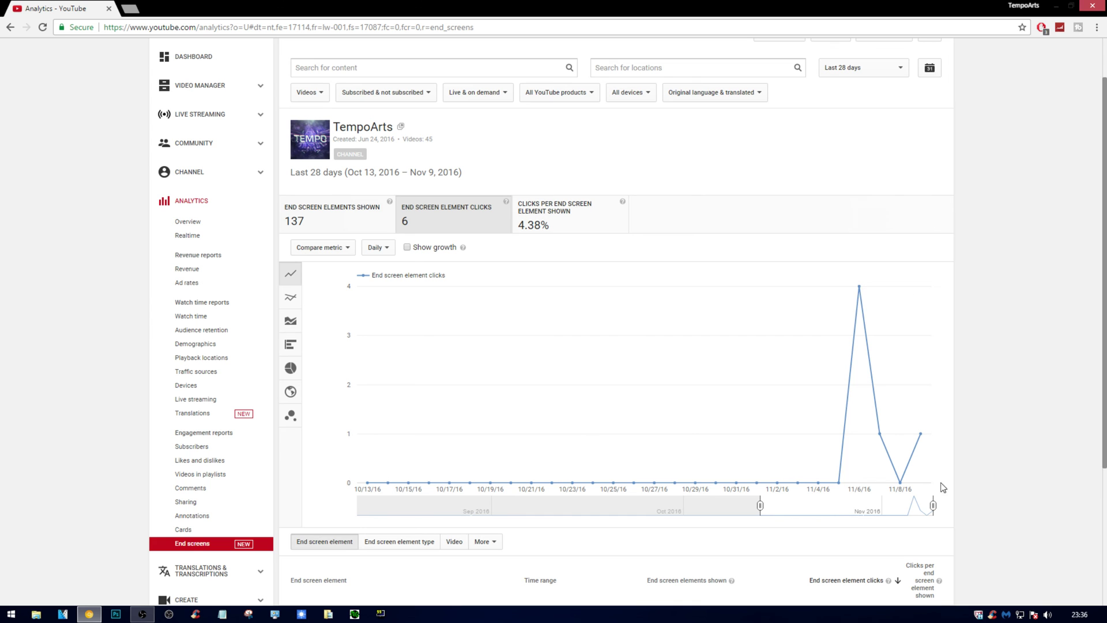
{"action": "scroll", "coordinate": [850, 514], "scroll_direction": "down", "scroll_amount": 4}
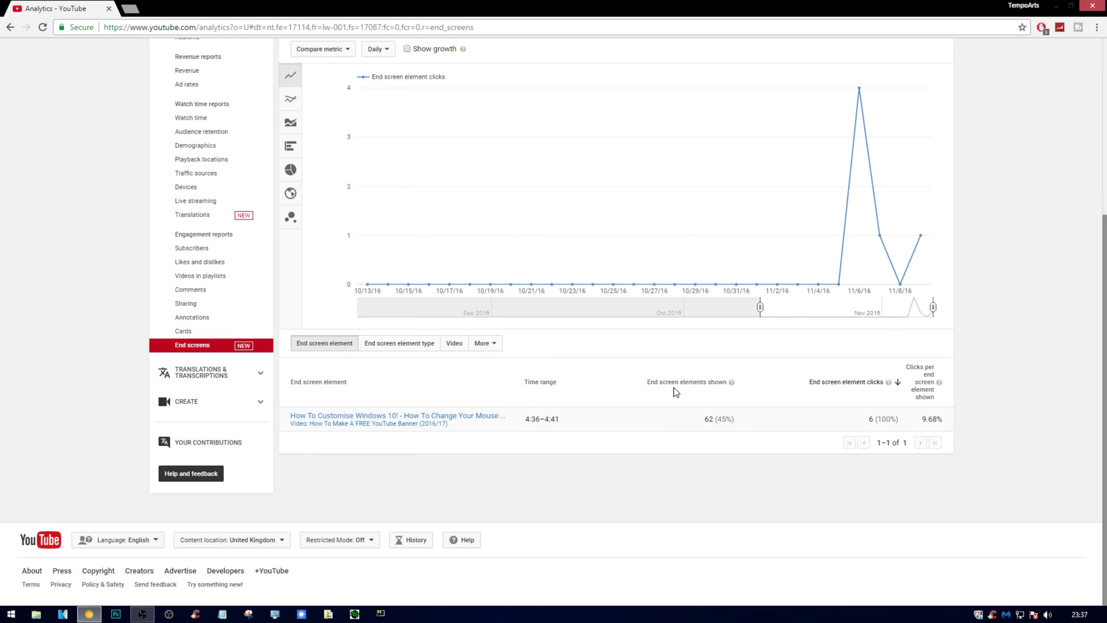
{"action": "mouse_move", "coordinate": [398, 419]}
{"action": "mouse_move", "coordinate": [616, 418]}
{"action": "mouse_move", "coordinate": [711, 418]}
{"action": "scroll", "coordinate": [766, 453], "scroll_direction": "up", "scroll_amount": 5}
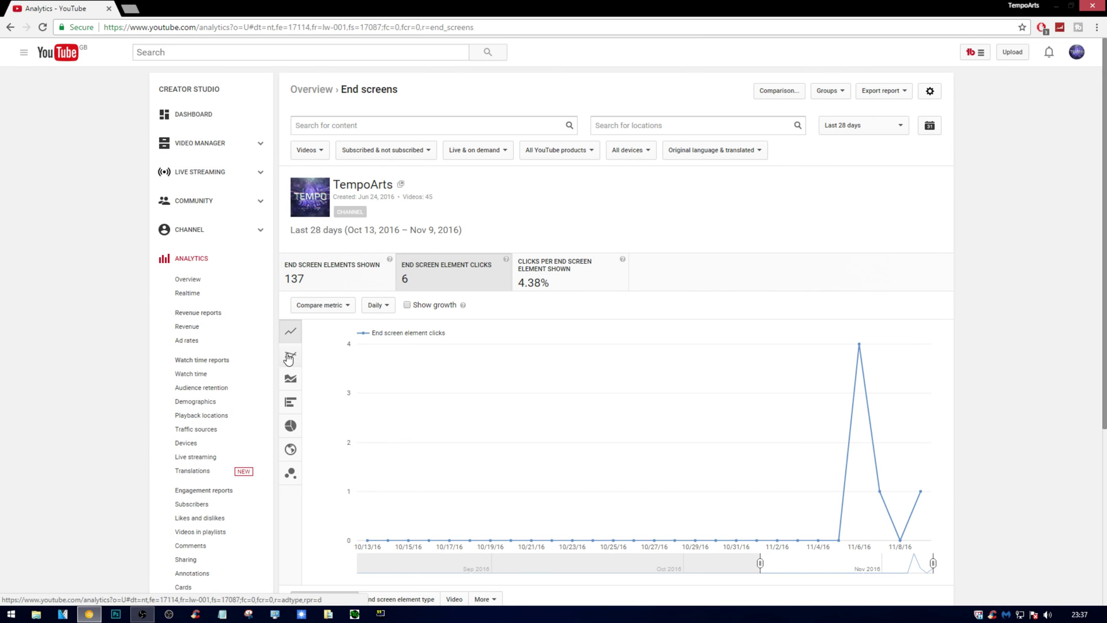
{"action": "left_click", "coordinate": [1079, 58]}
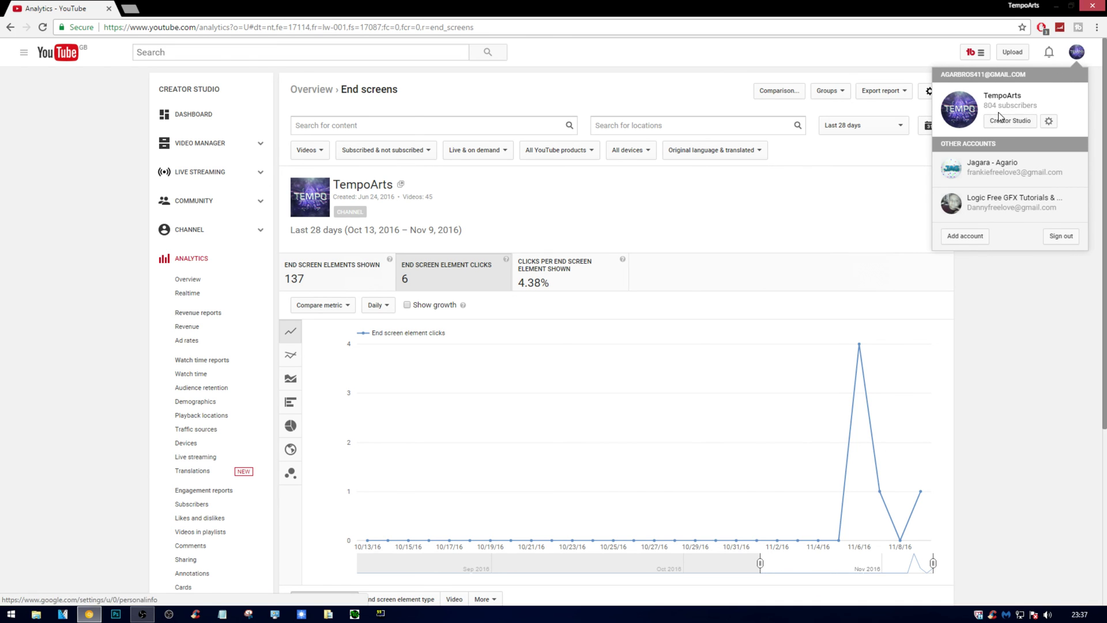
{"action": "left_click", "coordinate": [1032, 334]}
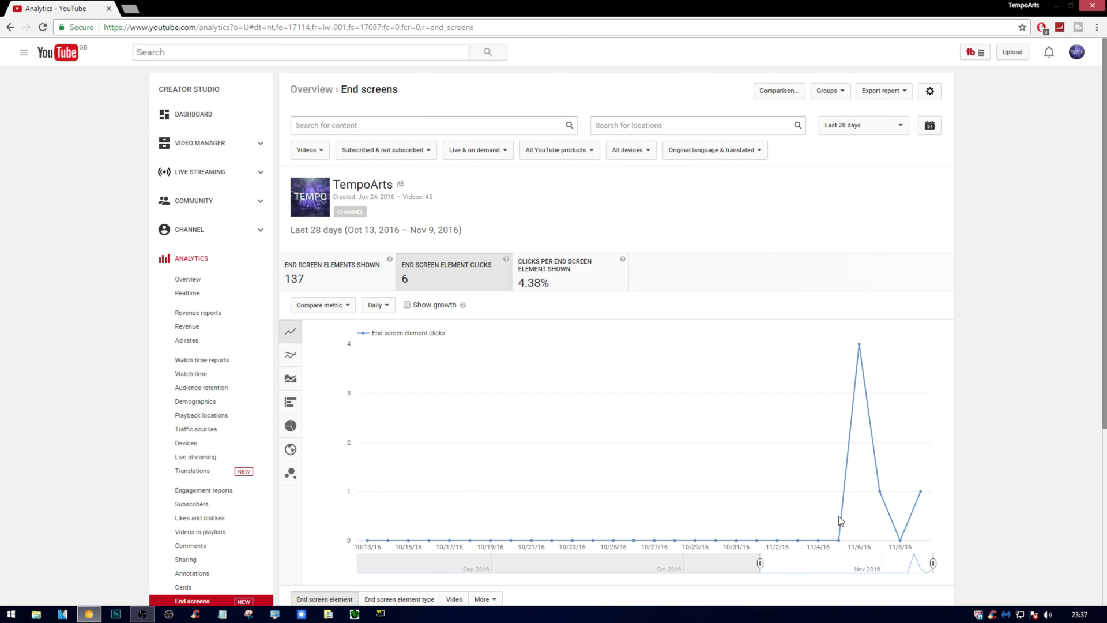